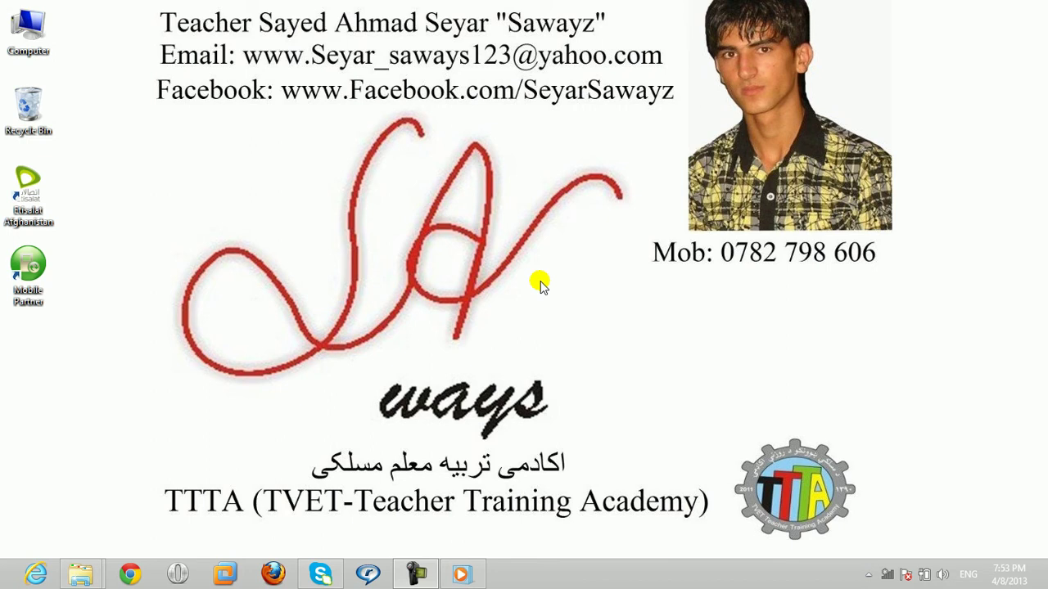
# Launch PowerPoint 2013 from the Run dialog and dismiss the Activation Wizard prompt
pyautogui.press('super+r')
pyautogui.press('Return')
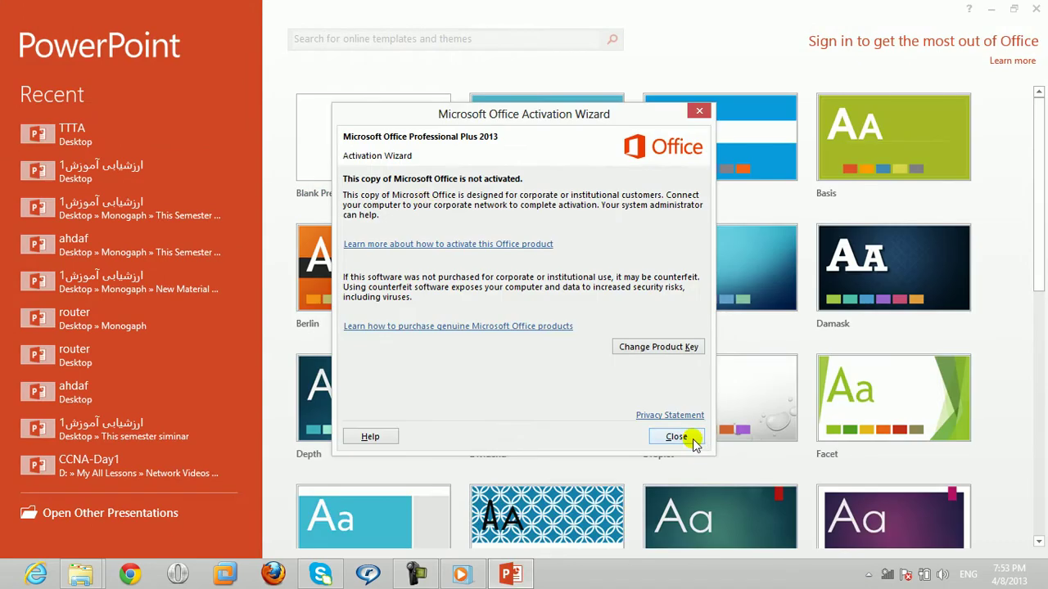
pyautogui.click(686, 438)
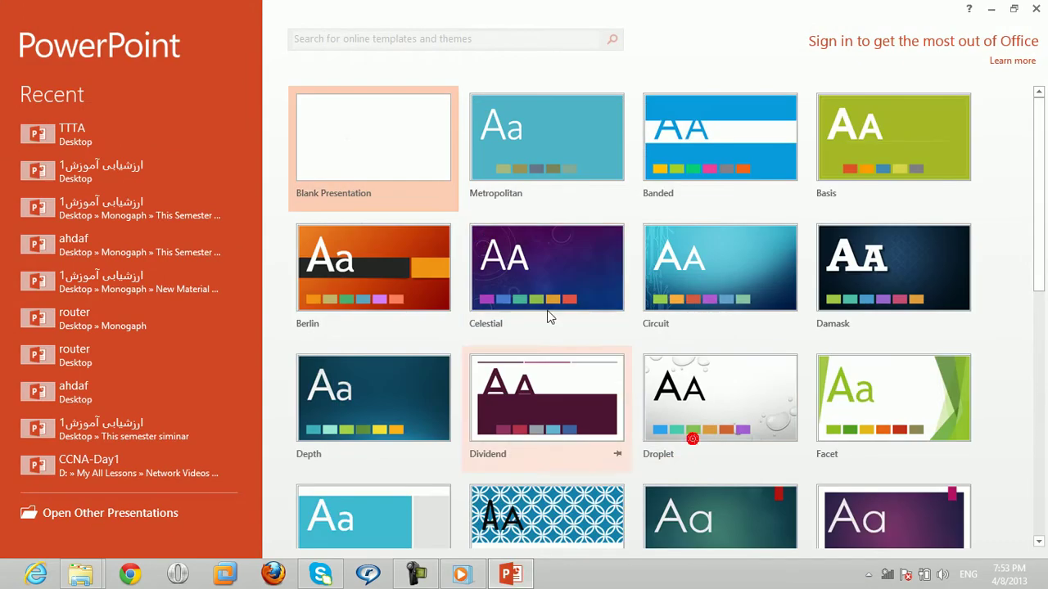
# Start a blank presentation with the title 'Network' and subtitle 'CCNA'
pyautogui.click(423, 185)
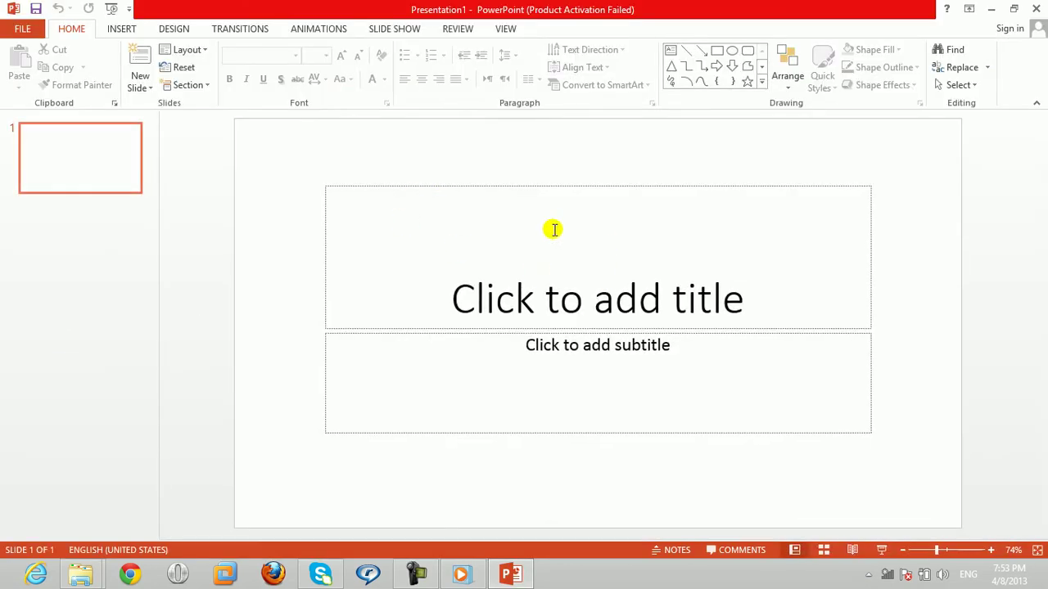
pyautogui.click(389, 31)
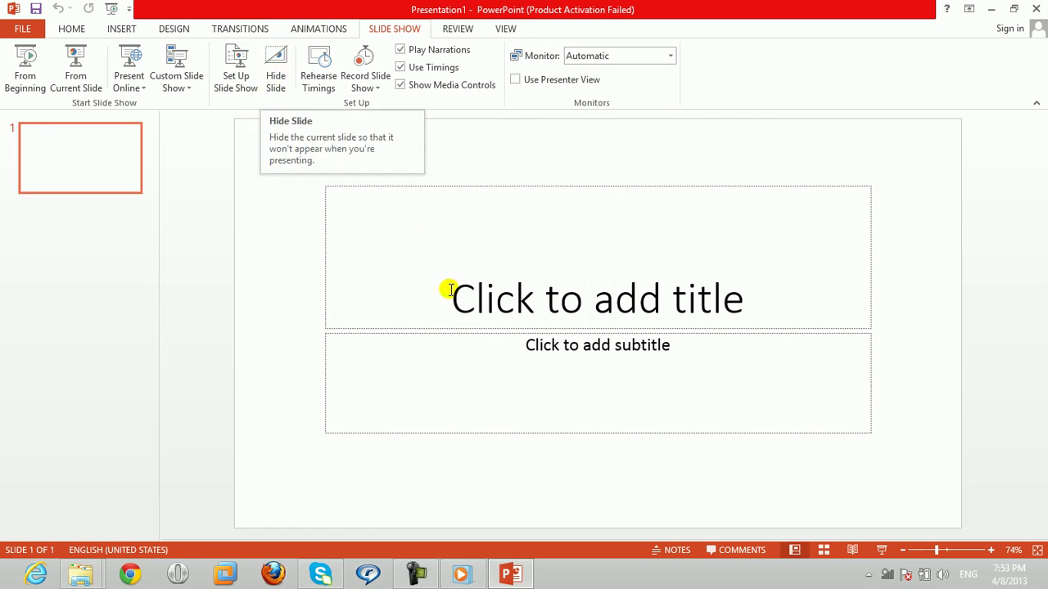
pyautogui.click(598, 340)
pyautogui.click(599, 305)
pyautogui.click(603, 327)
pyautogui.write('Network')
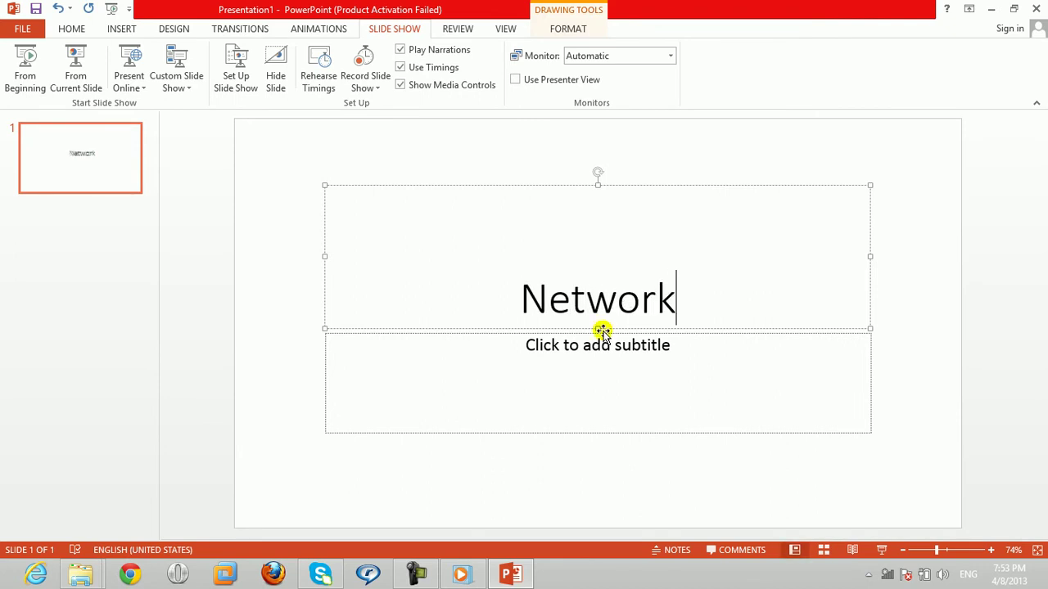
pyautogui.click(603, 366)
pyautogui.write('CCCN')
pyautogui.press('BackSpace')
pyautogui.press('BackSpace')
pyautogui.write('NA')
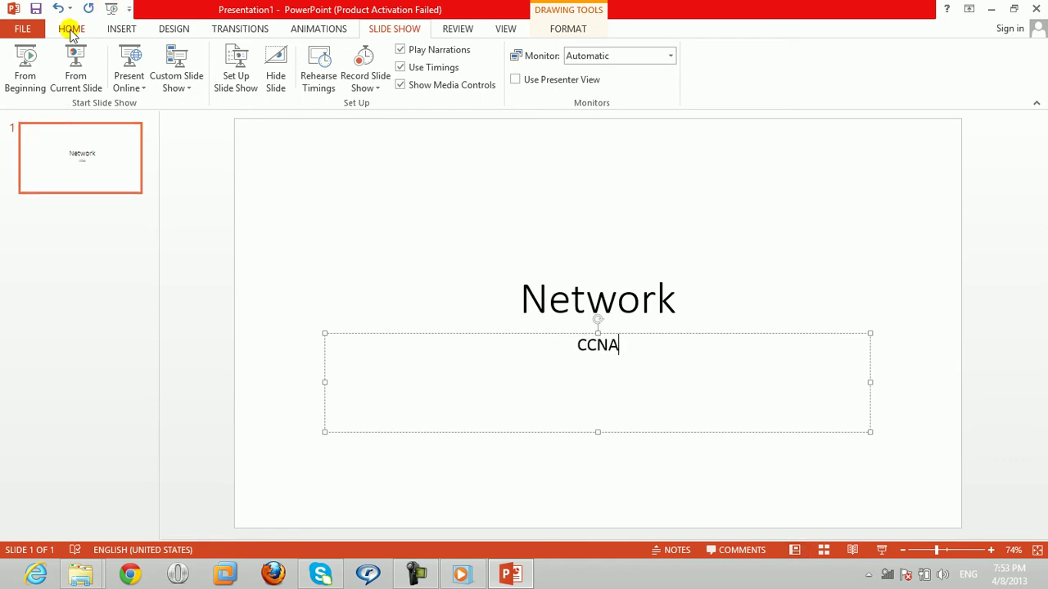
# Add three Title and Content slides from Home > New Slide
pyautogui.click(70, 29)
pyautogui.click(136, 87)
pyautogui.click(237, 149)
pyautogui.click(137, 91)
pyautogui.click(227, 129)
pyautogui.click(141, 88)
pyautogui.click(231, 134)
pyautogui.click(66, 234)
pyautogui.click(488, 172)
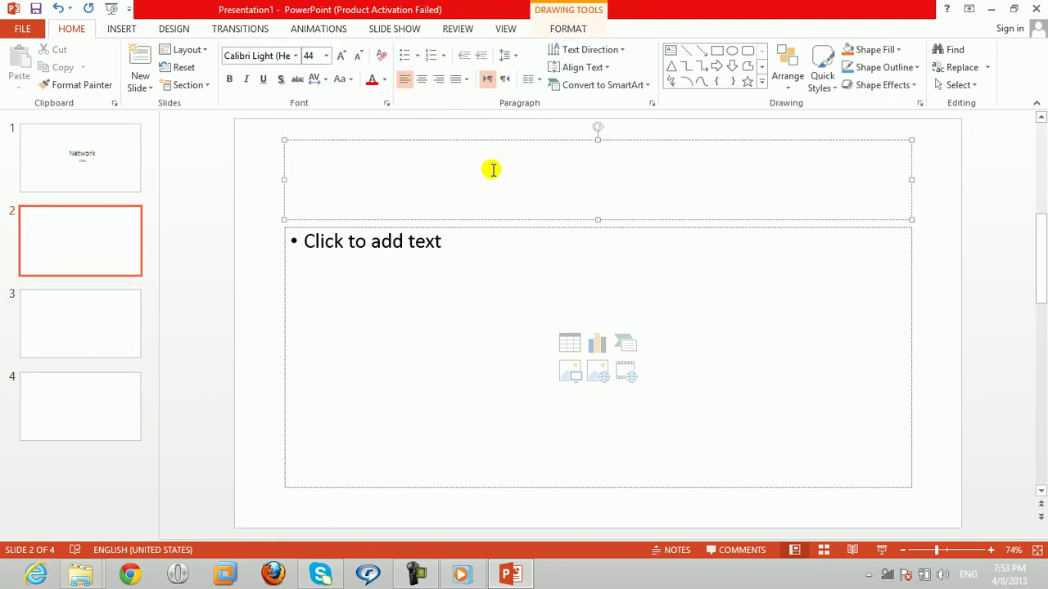
# Title slide 2 'Switch' and fill its body with =rand() sample paragraphs
pyautogui.write('Switch')
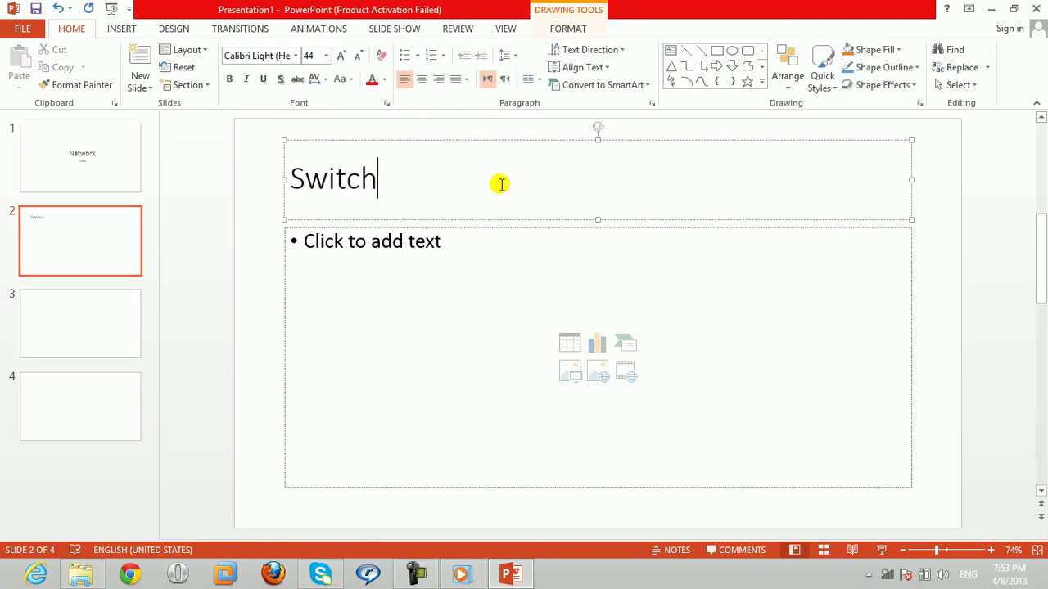
pyautogui.click(537, 270)
pyautogui.write('=rd')
pyautogui.click(536, 246)
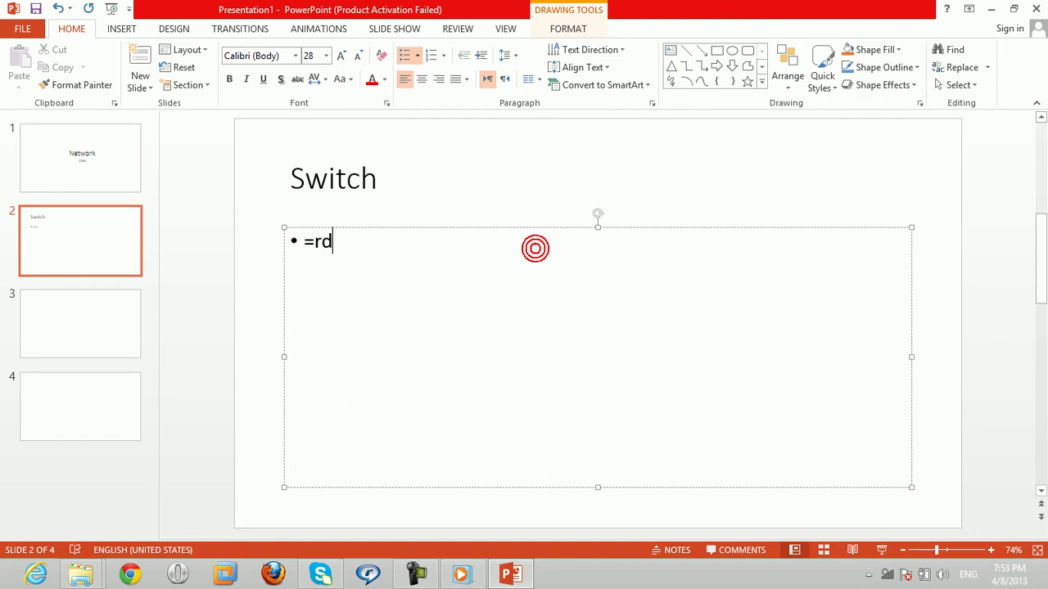
pyautogui.write('()')
pyautogui.press('Return')
pyautogui.click(323, 301)
pyautogui.press('BackSpace')
pyautogui.press('BackSpace')
pyautogui.press('BackSpace')
pyautogui.press('BackSpace')
pyautogui.press('BackSpace')
pyautogui.write('nd)')
pyautogui.press('Return')
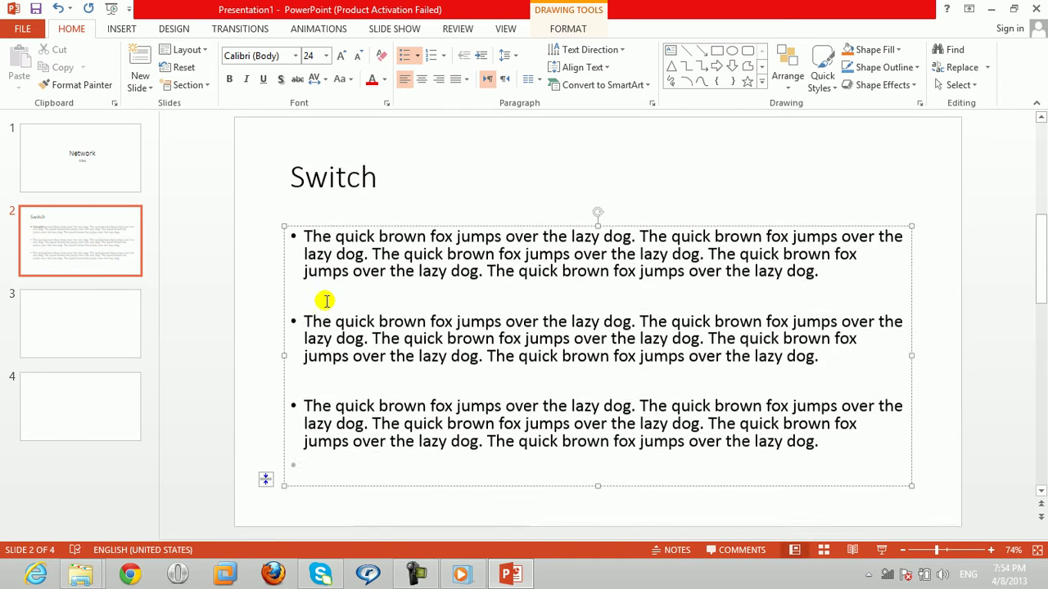
# Title slide 3 'Router' and fill its body with =rand() sample paragraphs
pyautogui.click(103, 332)
pyautogui.click(416, 196)
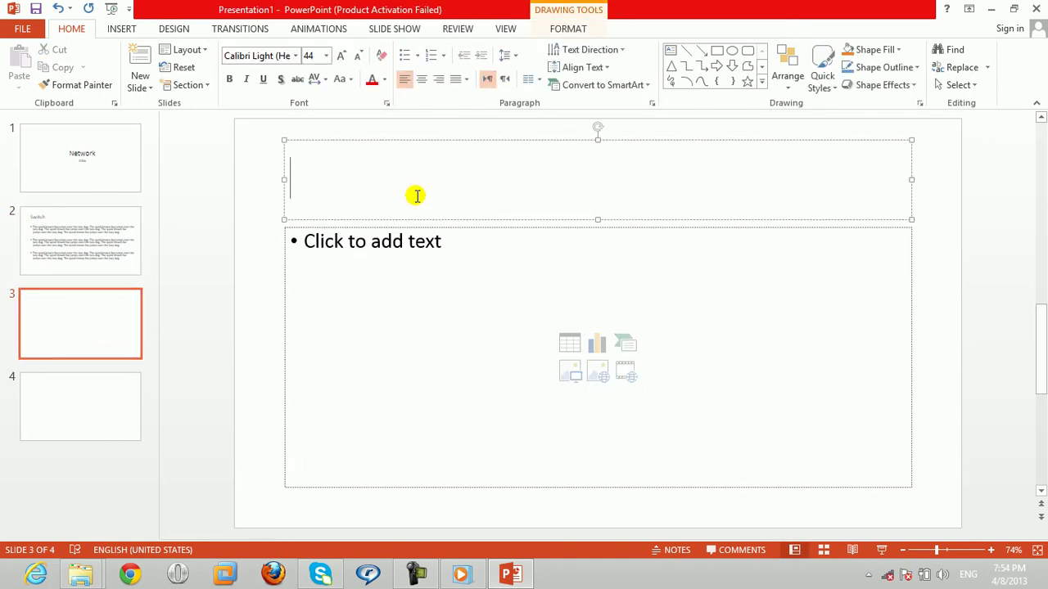
pyautogui.write('Roiu')
pyautogui.press('BackSpace')
pyautogui.press('BackSpace')
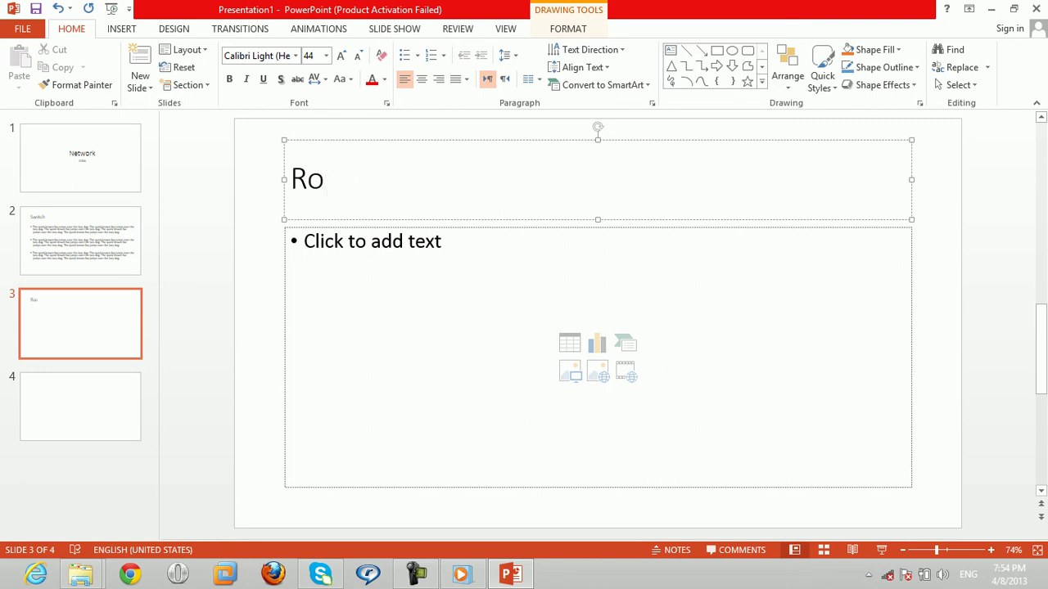
pyautogui.write('uter')
pyautogui.click(423, 240)
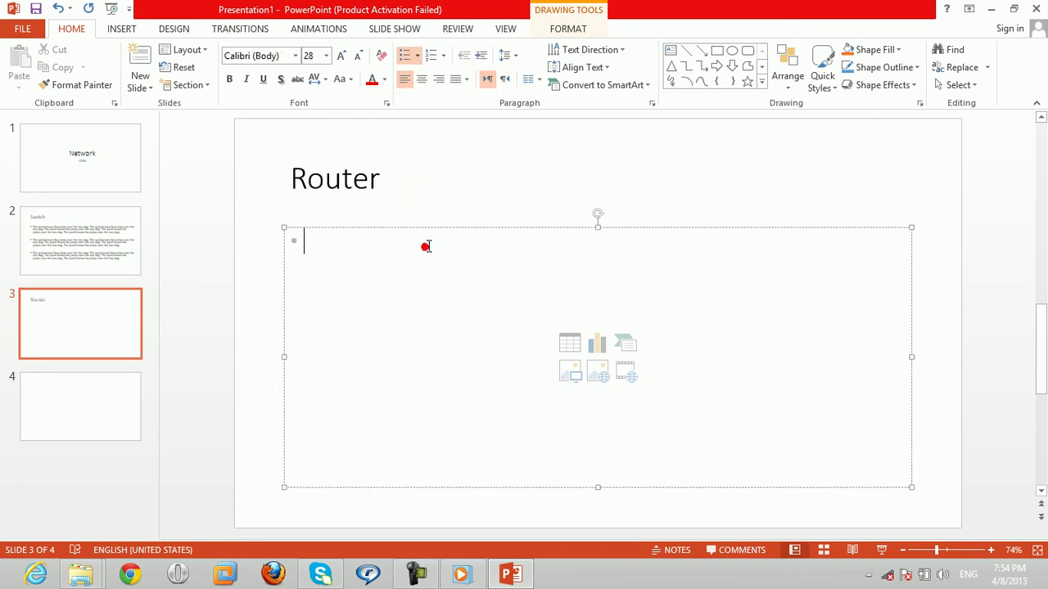
pyautogui.write('=rand()')
pyautogui.press('Return')
# Title slide 4 'Access Point' and fill its body with =rand() sample paragraphs
pyautogui.click(81, 405)
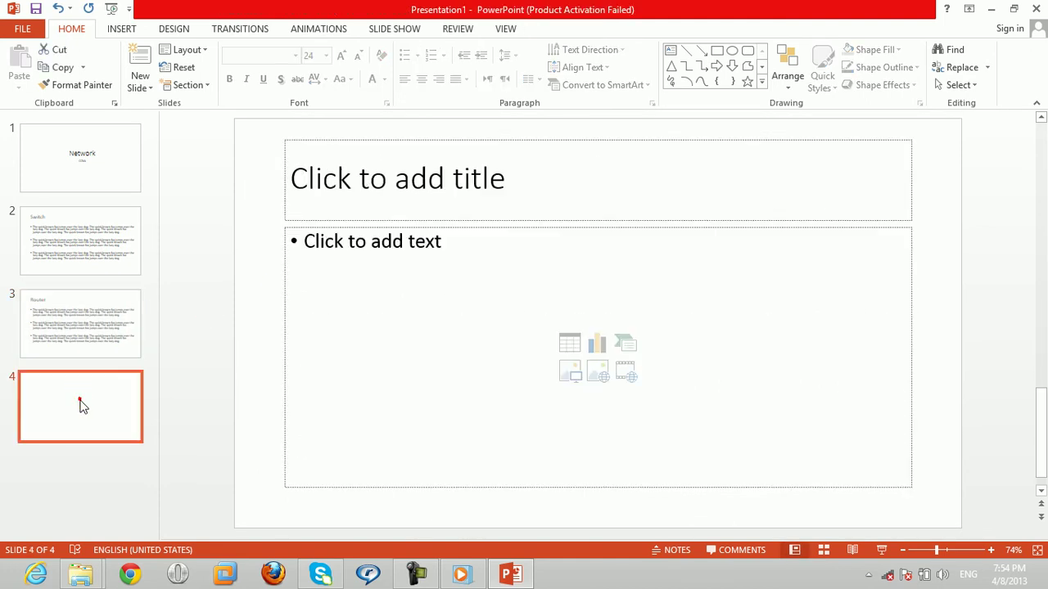
pyautogui.click(417, 179)
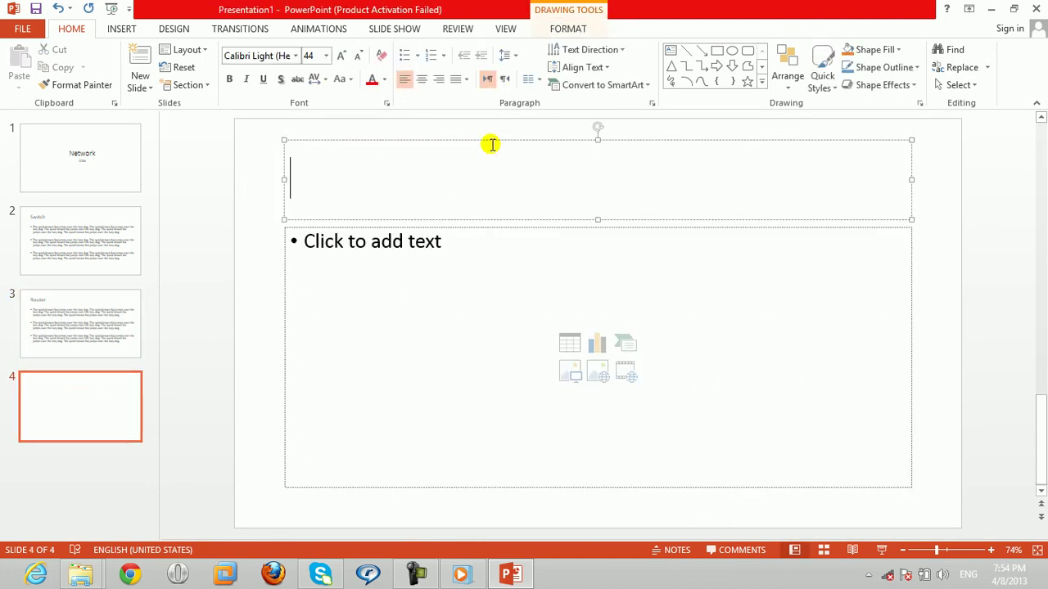
pyautogui.write('Wirele')
pyautogui.press('BackSpace')
pyautogui.press('BackSpace')
pyautogui.press('BackSpace')
pyautogui.press('BackSpace')
pyautogui.press('BackSpace')
pyautogui.press('BackSpace')
pyautogui.write('A')
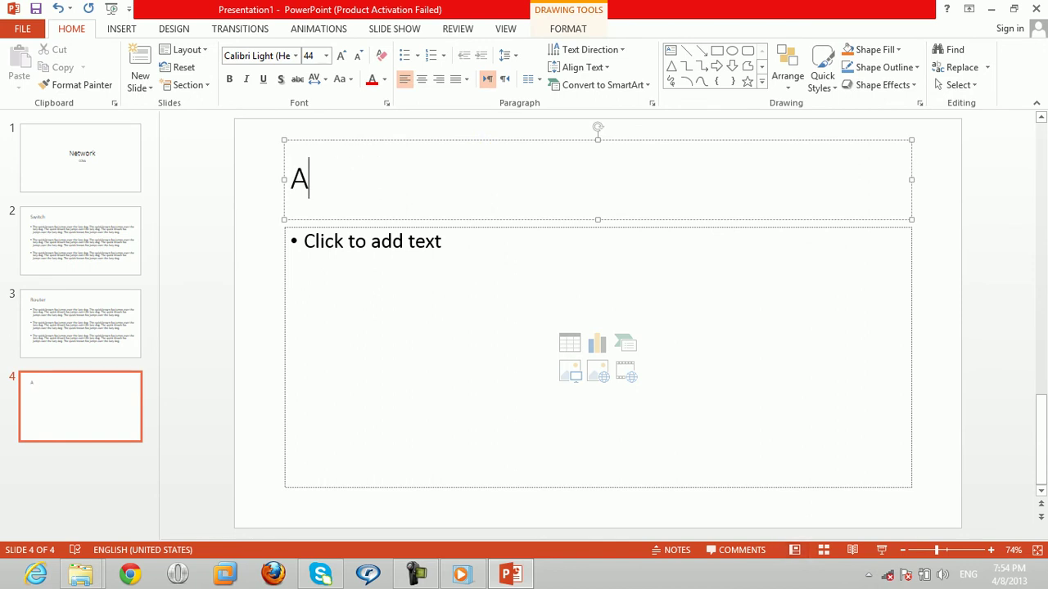
pyautogui.write('ccess')
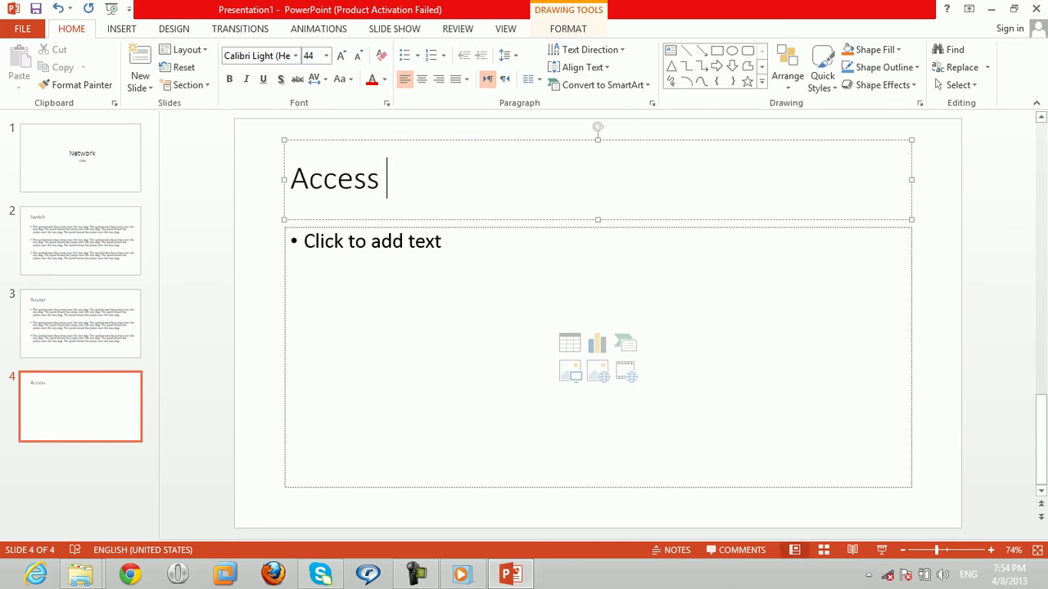
pyautogui.write(' Point')
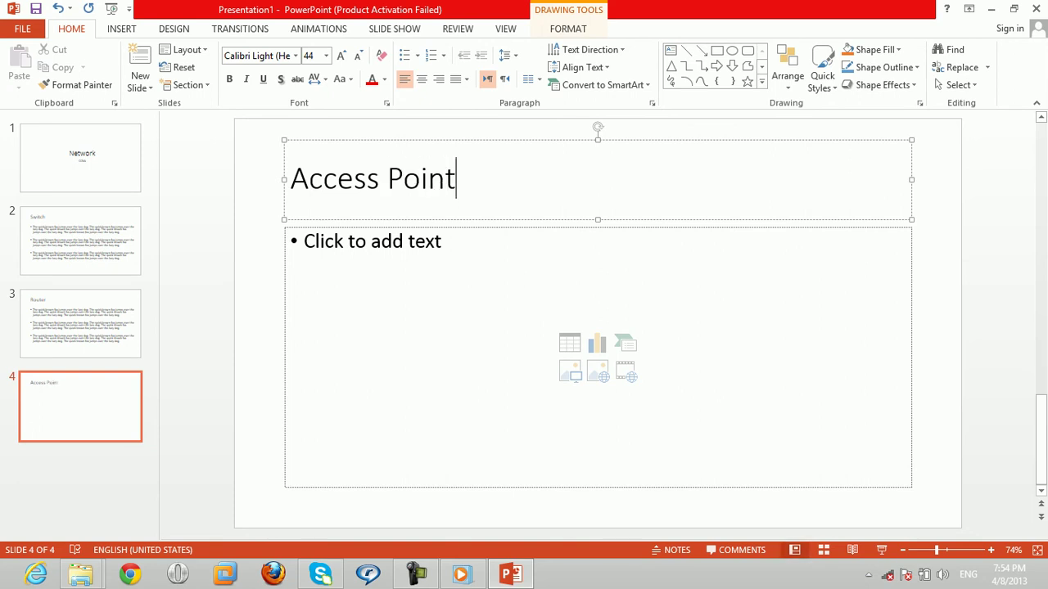
pyautogui.click(497, 285)
pyautogui.write('=rand()')
pyautogui.press('Return')
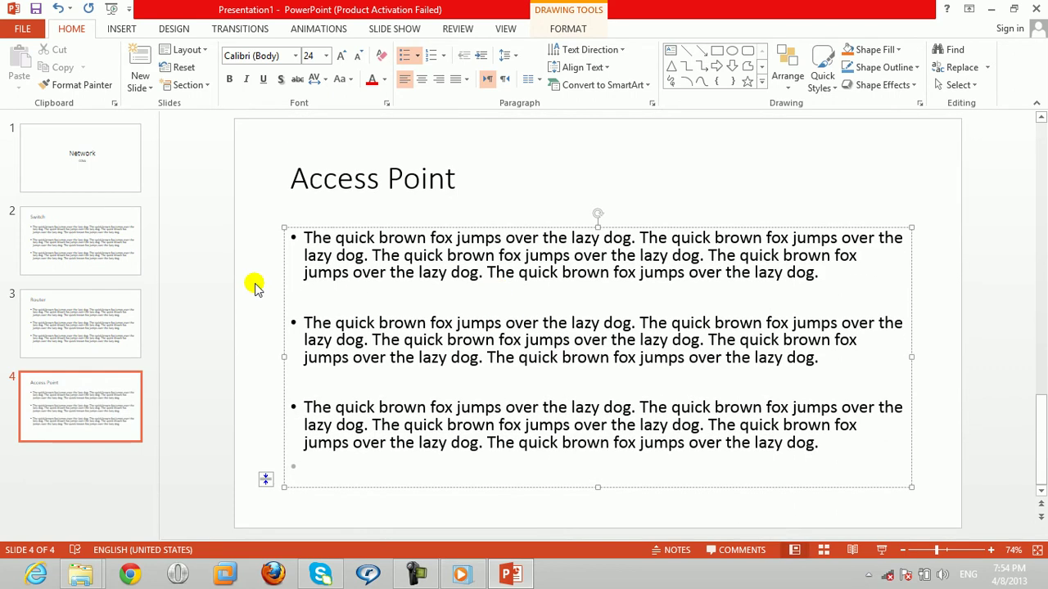
pyautogui.click(38, 150)
pyautogui.click(174, 29)
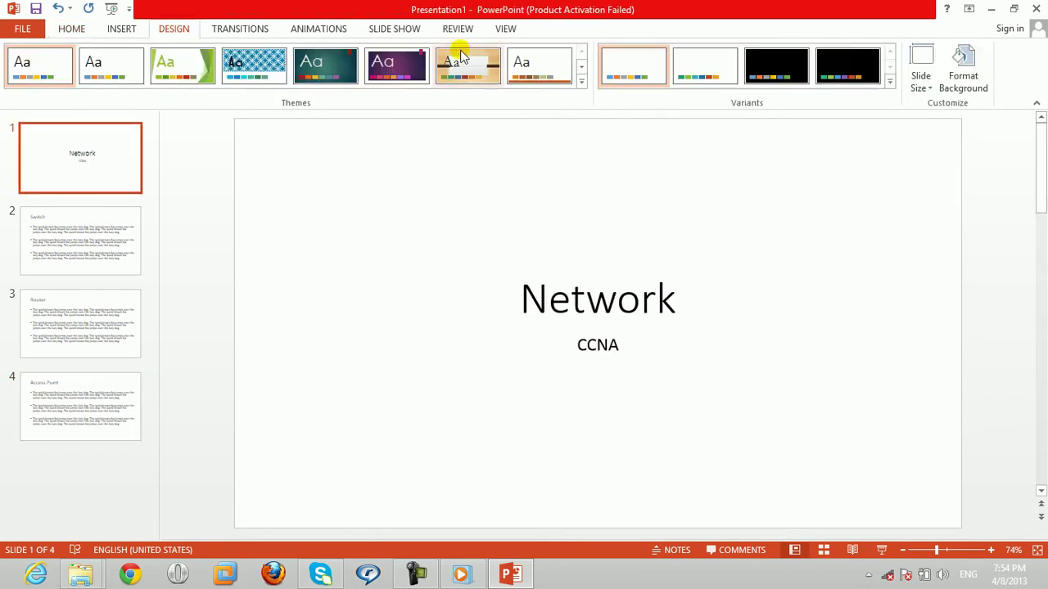
# Apply the purple theme, then play the slide show from the beginning through all four slides
pyautogui.click(392, 71)
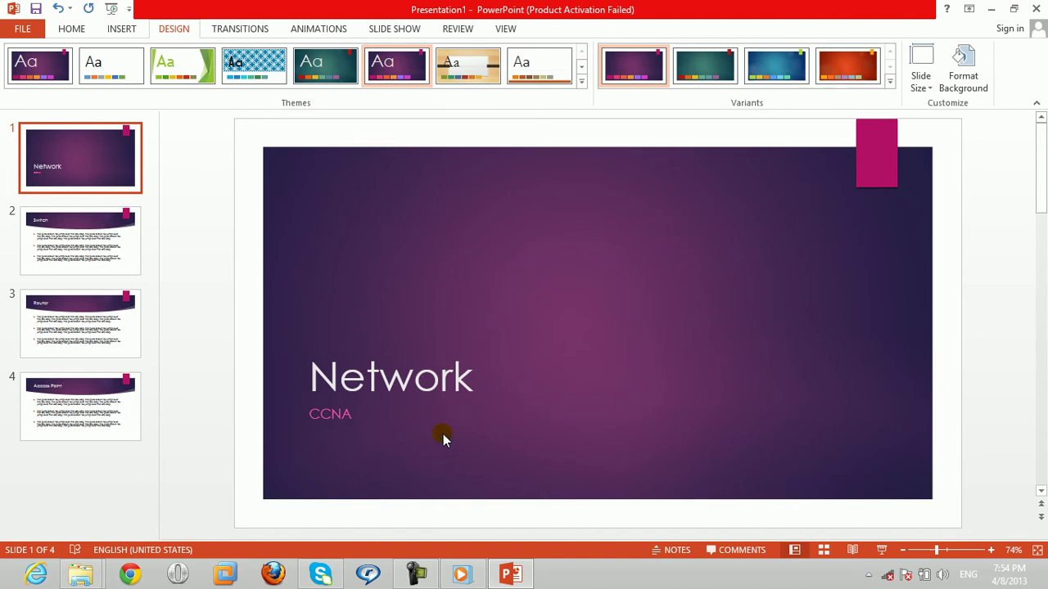
pyautogui.click(394, 28)
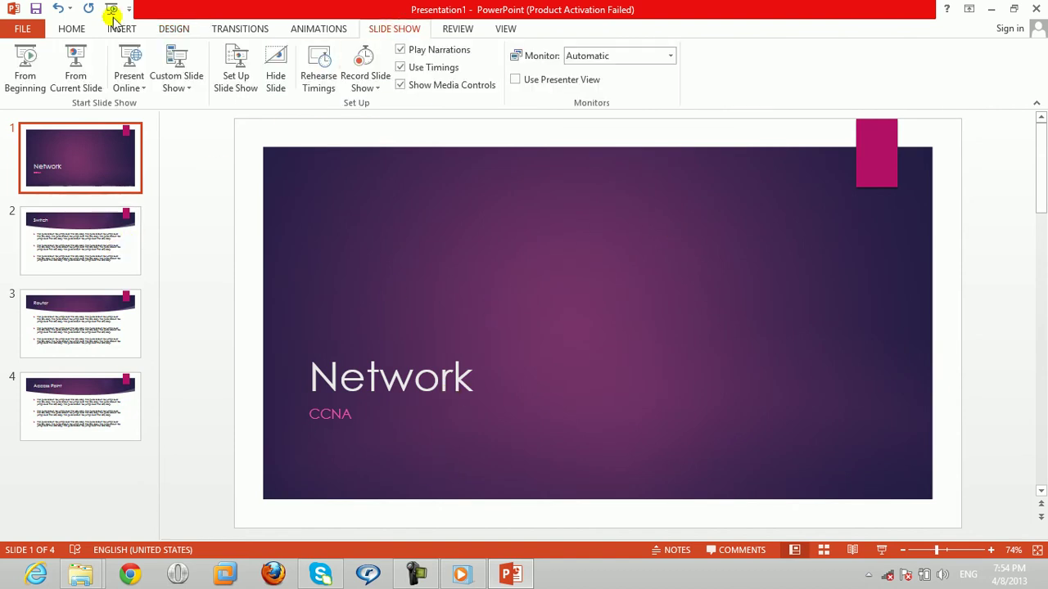
pyautogui.click(25, 87)
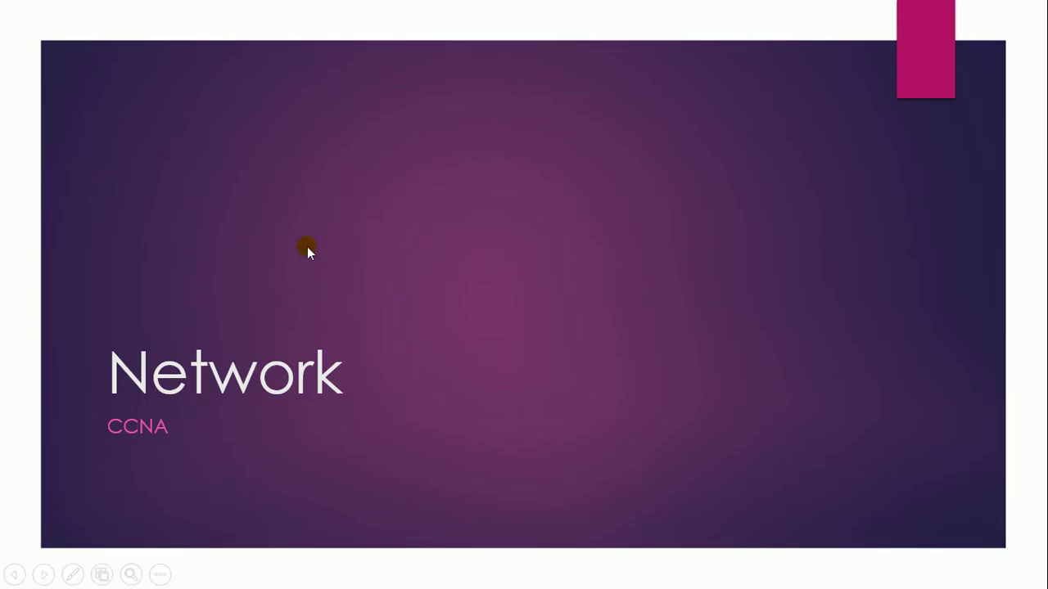
pyautogui.click(311, 253)
pyautogui.click(311, 254)
pyautogui.press('Right')
pyautogui.press('Right')
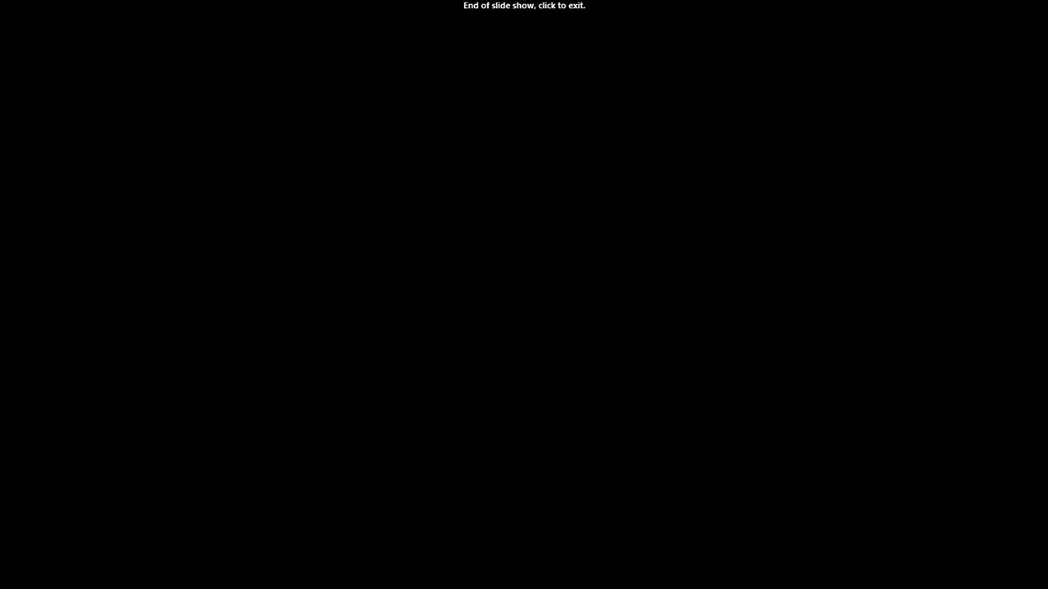
pyautogui.click(311, 254)
pyautogui.click(107, 240)
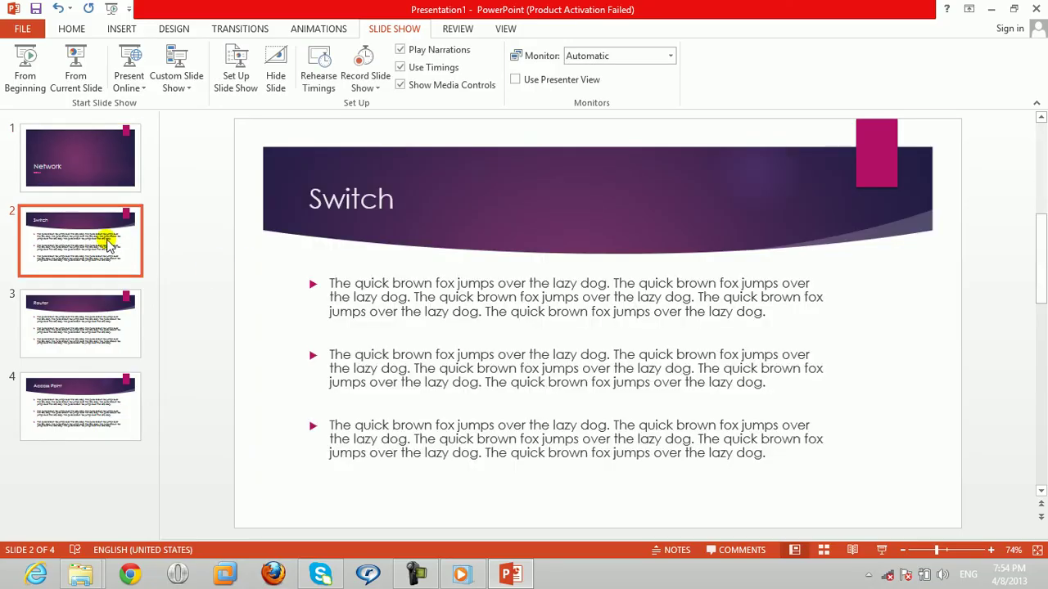
pyautogui.click(276, 80)
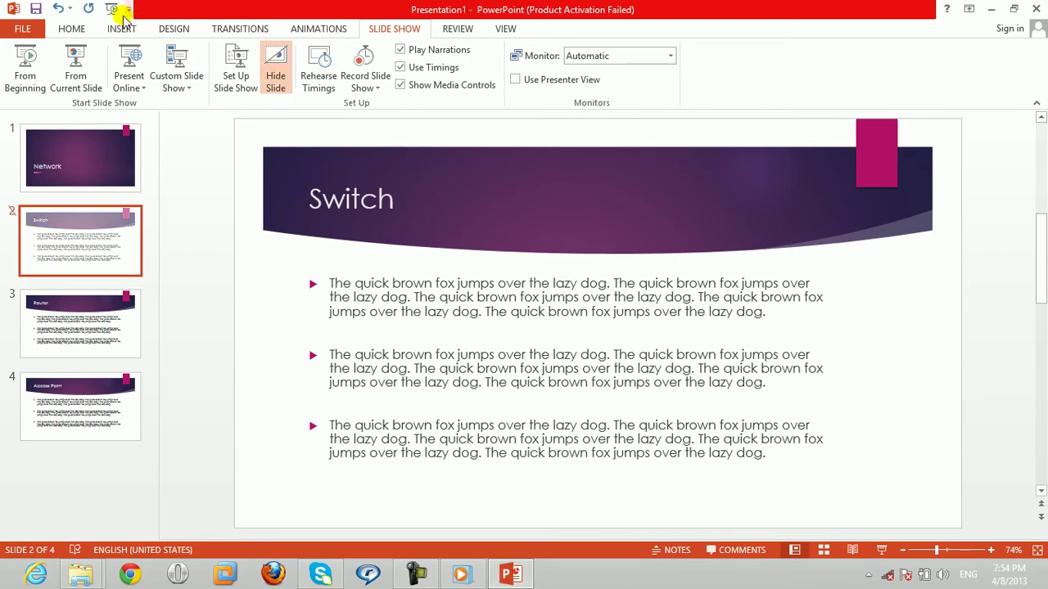
pyautogui.click(114, 11)
pyautogui.press('Right')
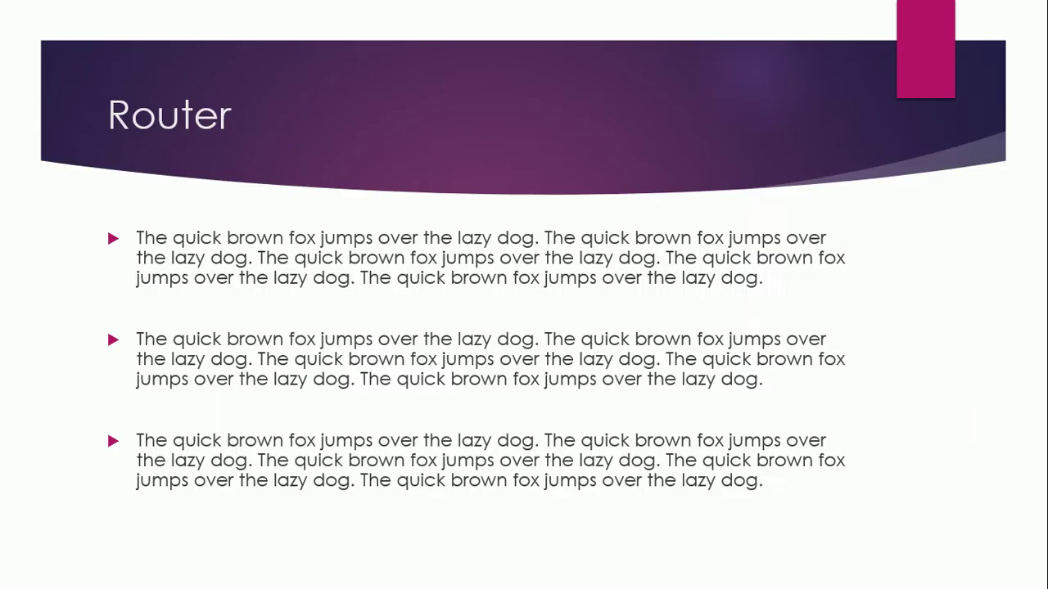
pyautogui.press('Right')
pyautogui.press('Right')
pyautogui.click(268, 199)
pyautogui.click(47, 239)
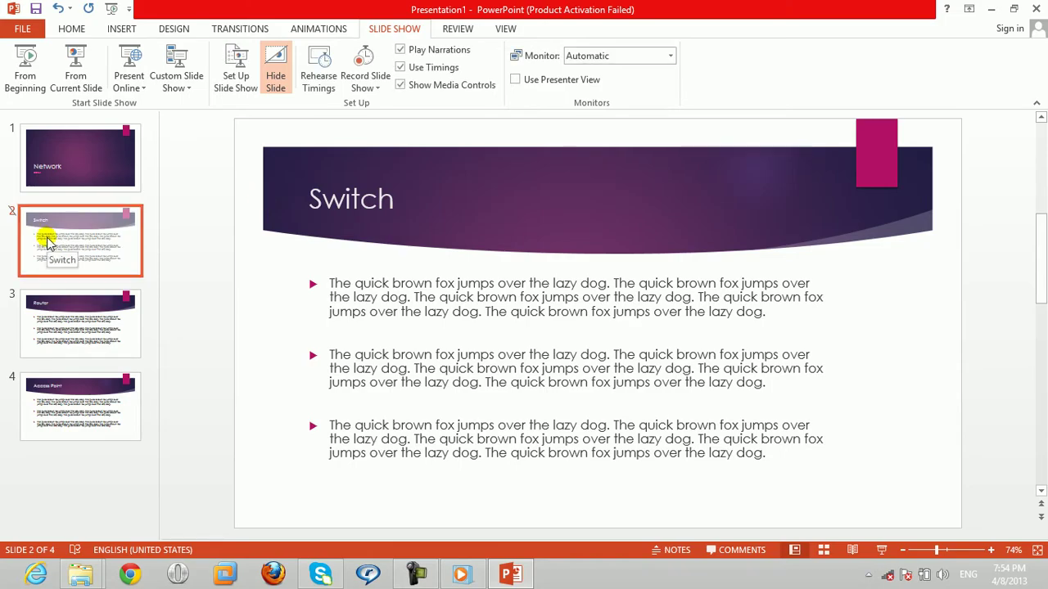
pyautogui.click(289, 94)
pyautogui.click(69, 154)
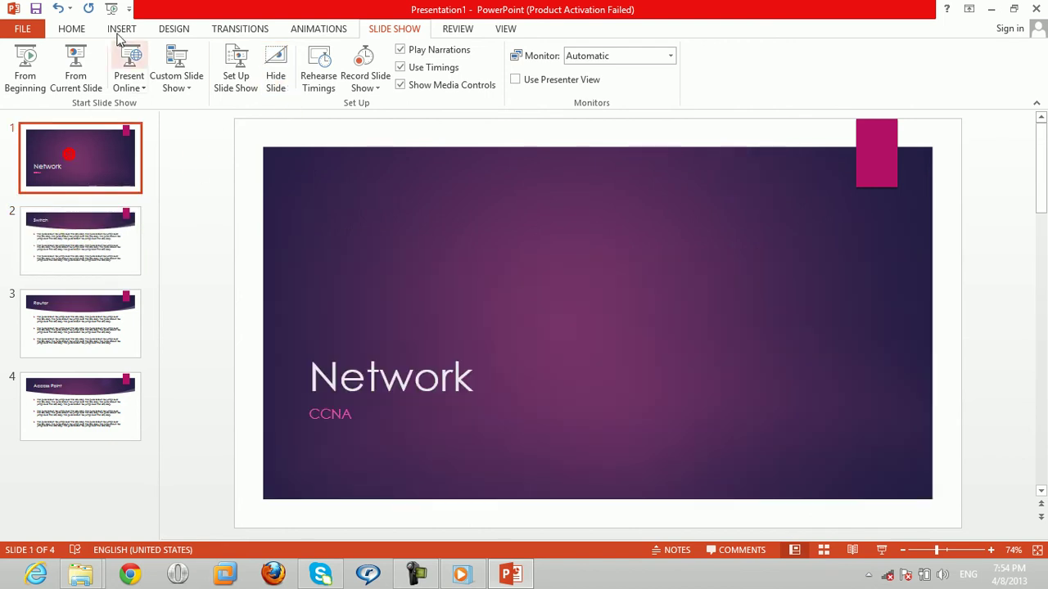
pyautogui.click(113, 9)
pyautogui.press('Right')
pyautogui.press('Right')
pyautogui.press('Right')
pyautogui.press('Right')
pyautogui.press('Right')
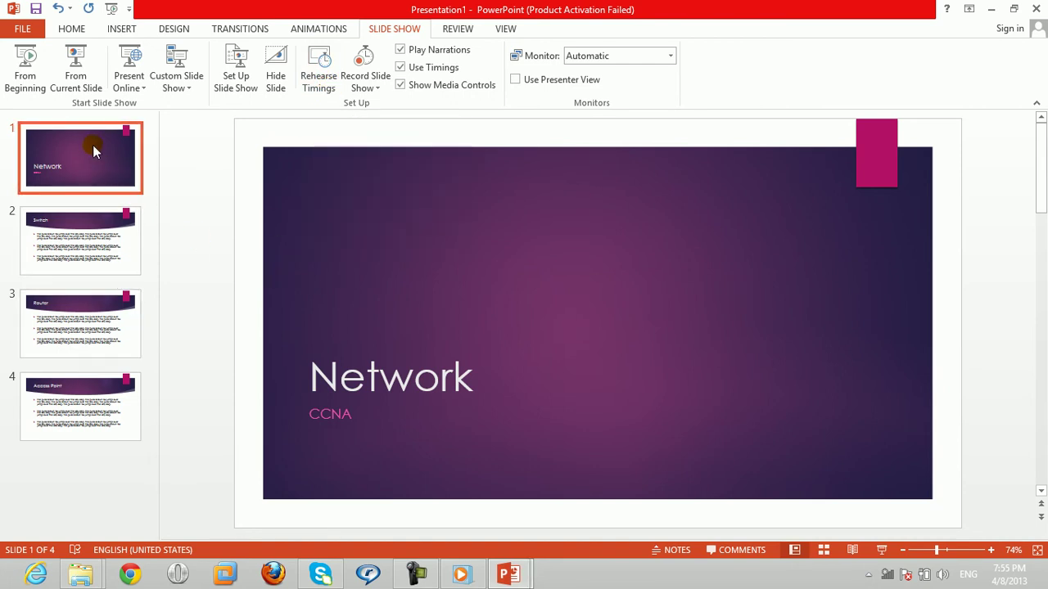
pyautogui.press('F5')
pyautogui.press('Right')
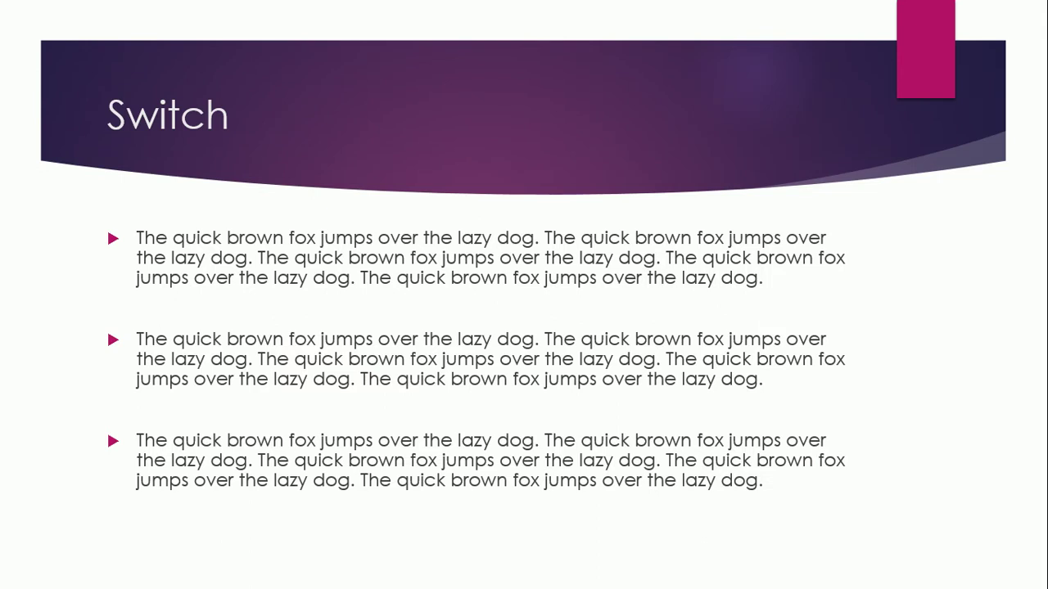
pyautogui.press('Right')
pyautogui.press('Right')
pyautogui.press('Right')
pyautogui.press('Right')
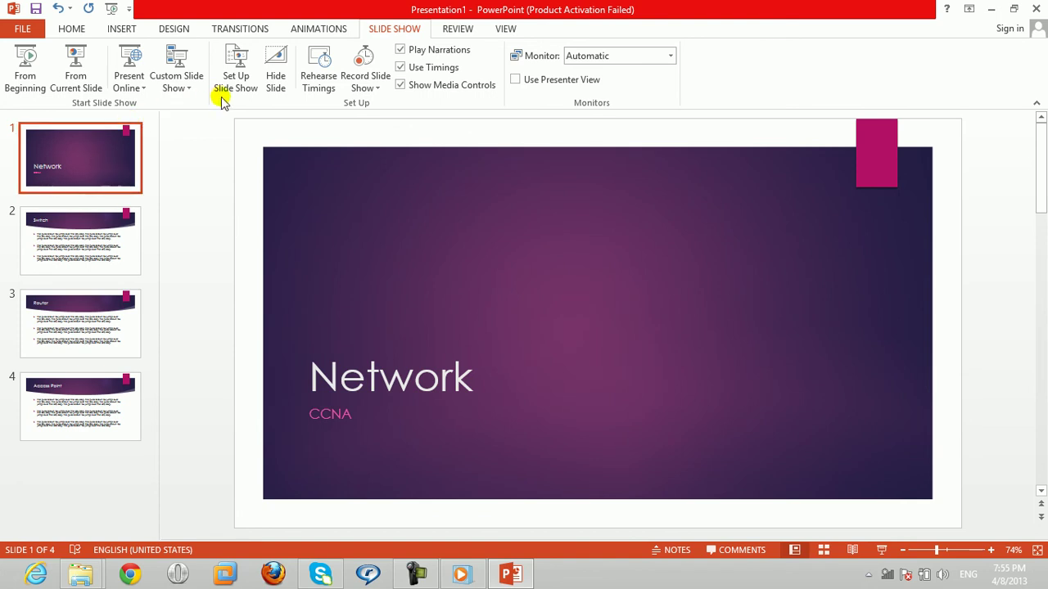
# Rehearse timings through the Network, Switch, Router and Access Point slides, keeping the 0:00:29 total
pyautogui.click(318, 92)
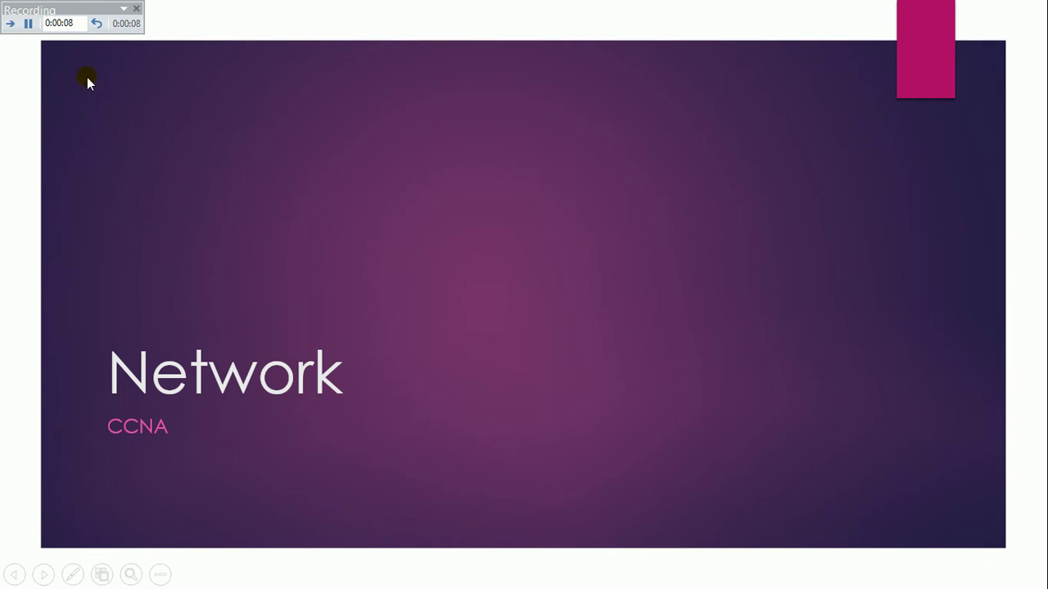
pyautogui.click(234, 206)
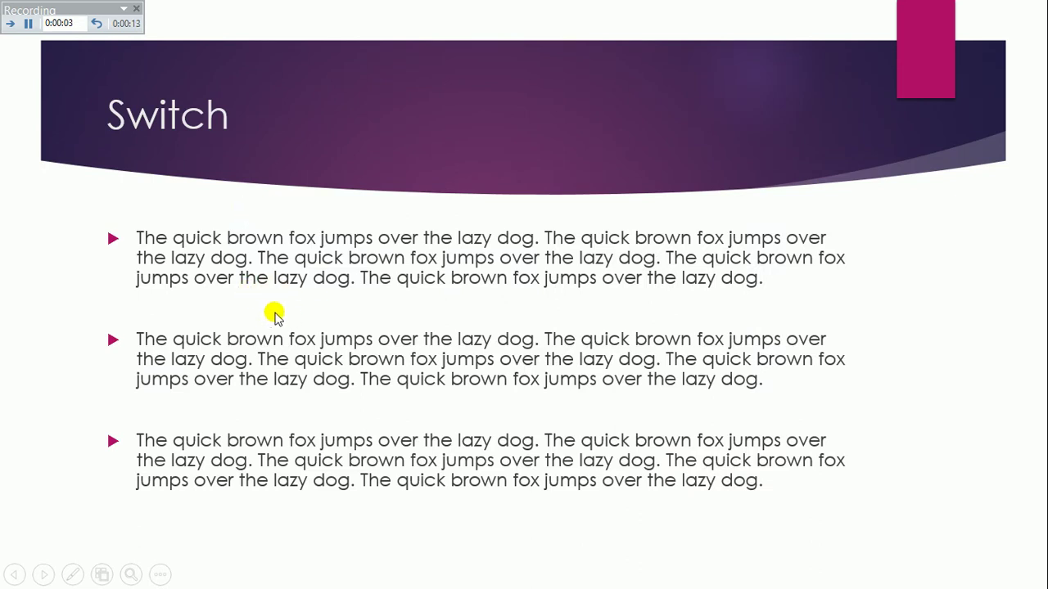
pyautogui.click(302, 219)
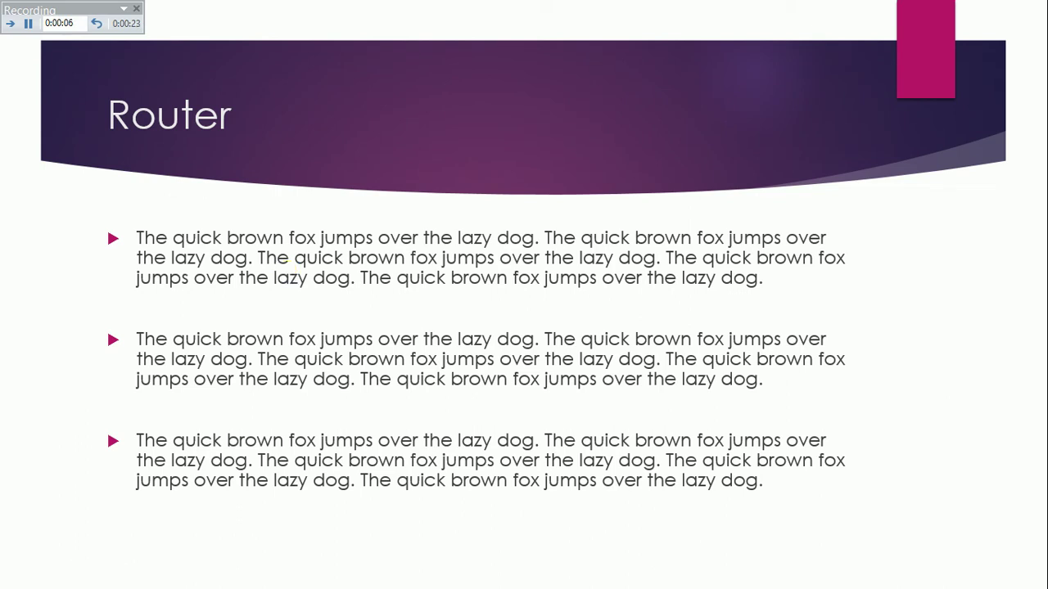
pyautogui.press('Right')
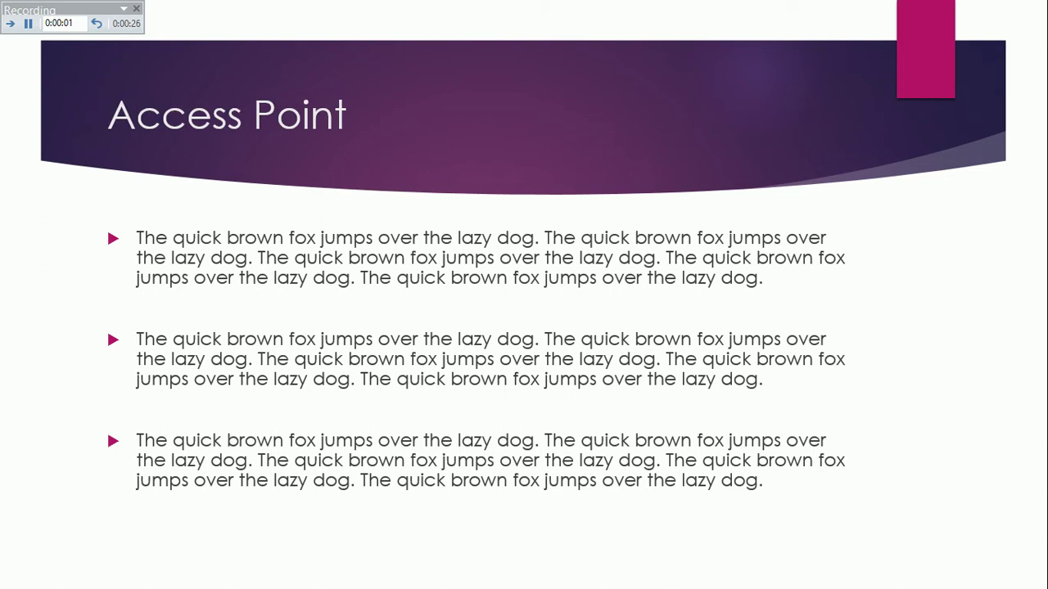
pyautogui.press('Right')
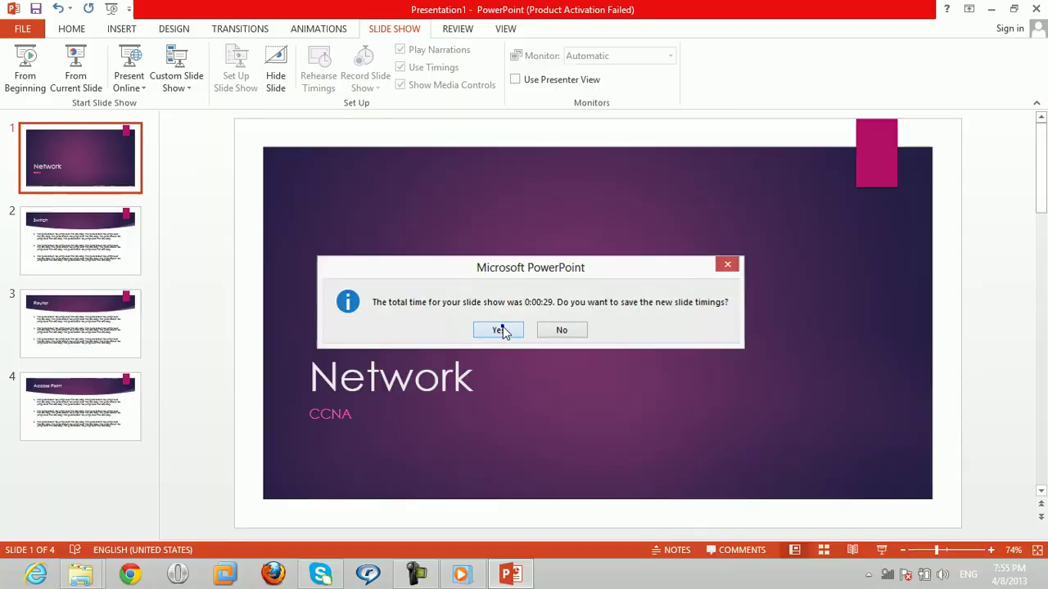
pyautogui.click(499, 330)
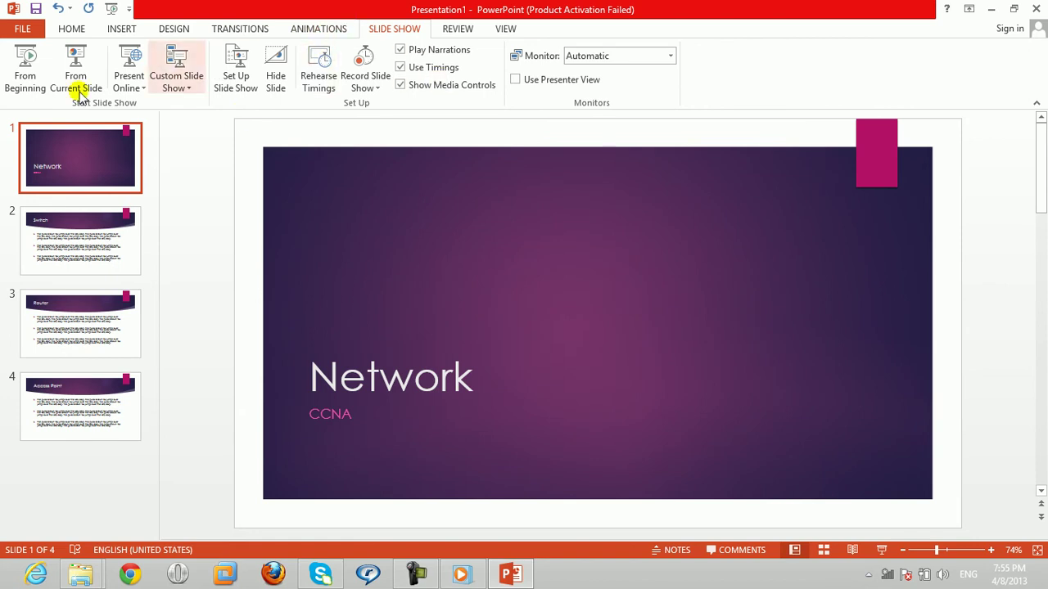
pyautogui.click(33, 90)
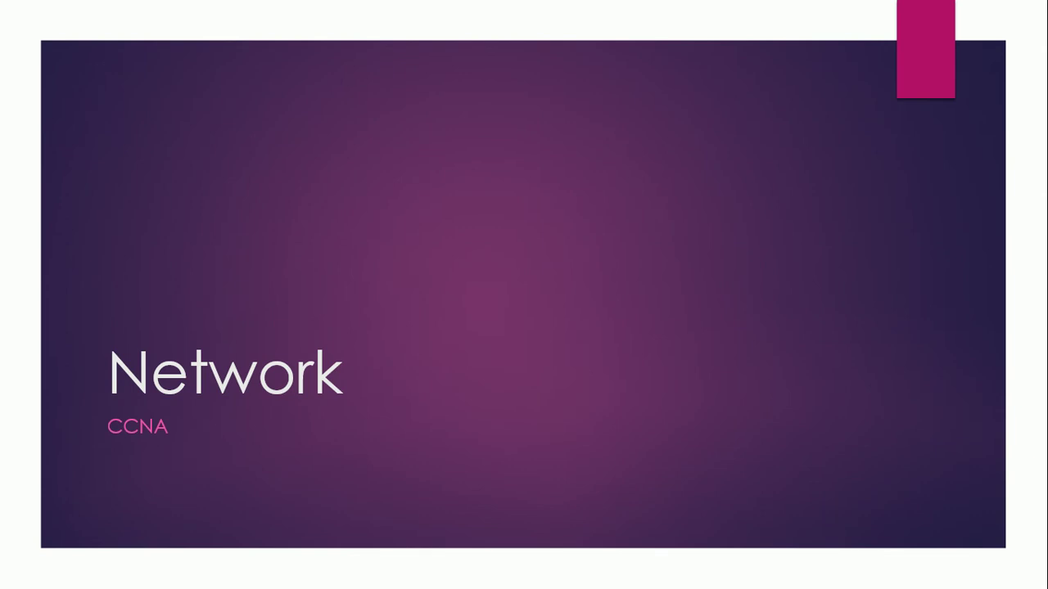
pyautogui.press('Right')
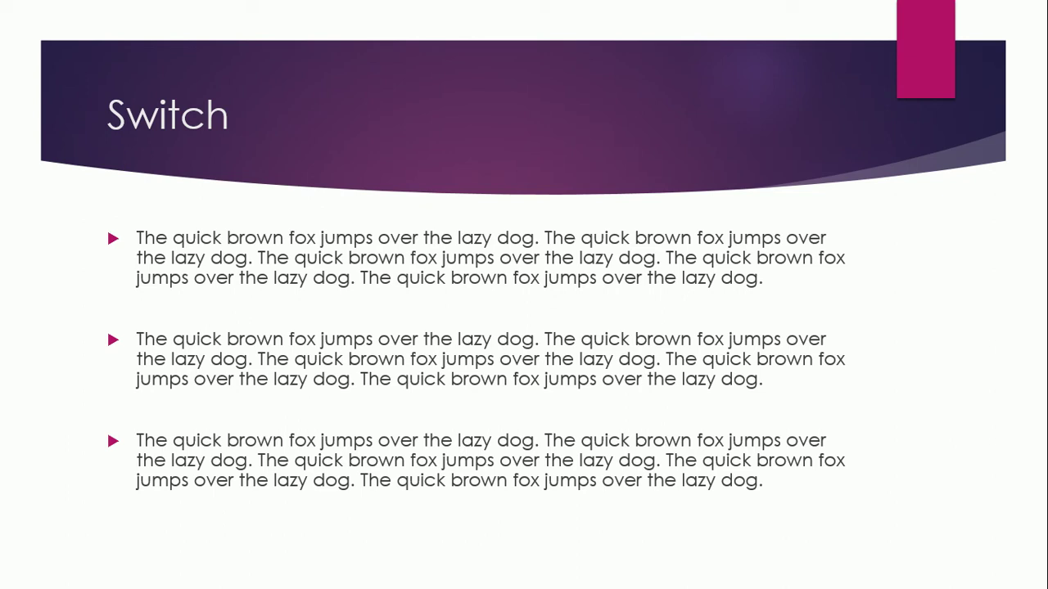
pyautogui.press('Right')
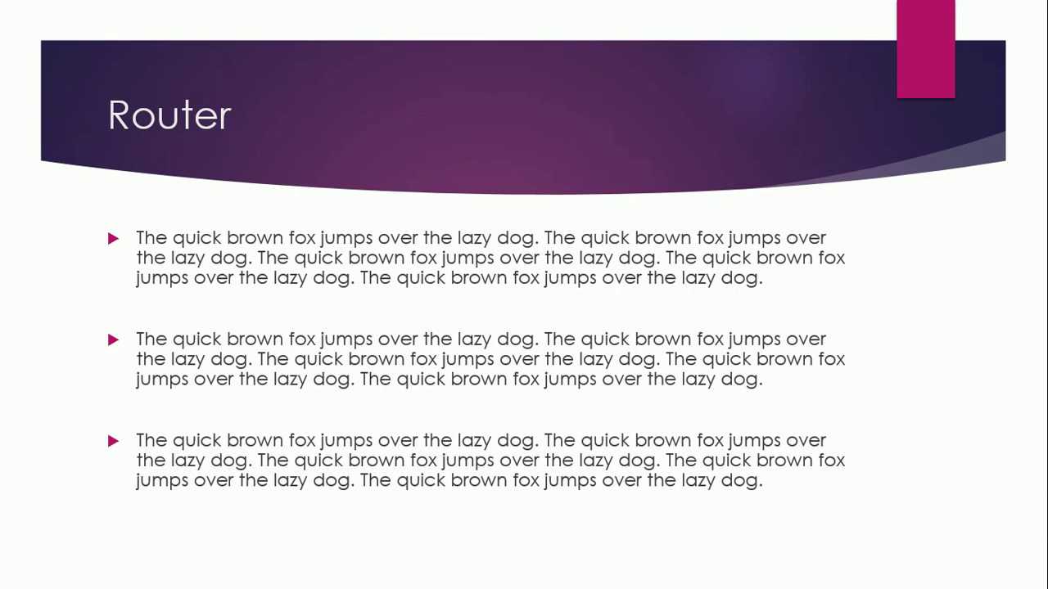
pyautogui.press('Right')
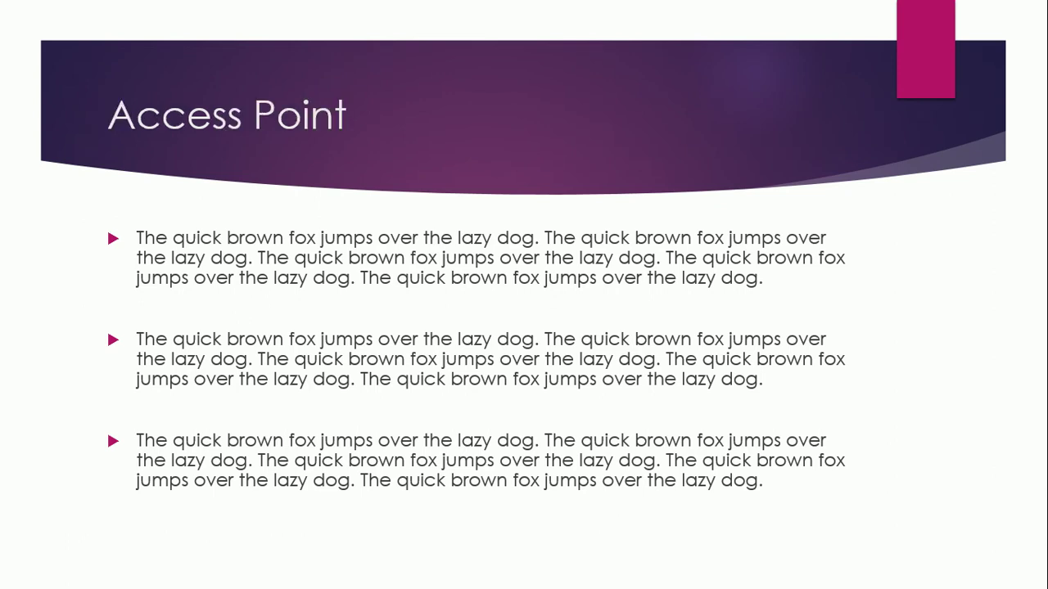
pyautogui.press('Right')
pyautogui.press('Right')
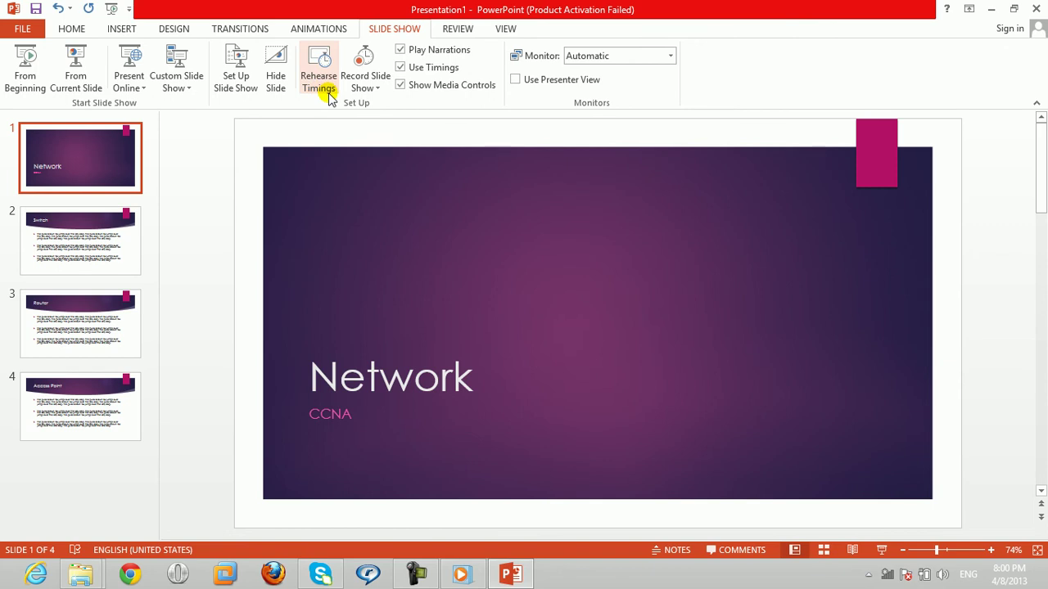
pyautogui.click(364, 96)
pyautogui.click(363, 93)
pyautogui.click(397, 264)
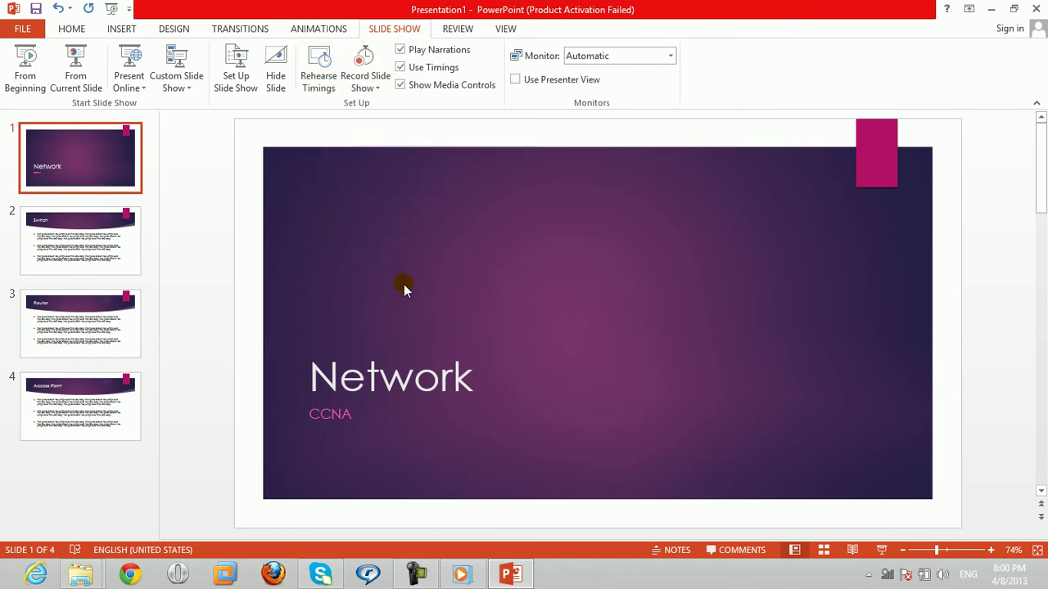
pyautogui.click(110, 9)
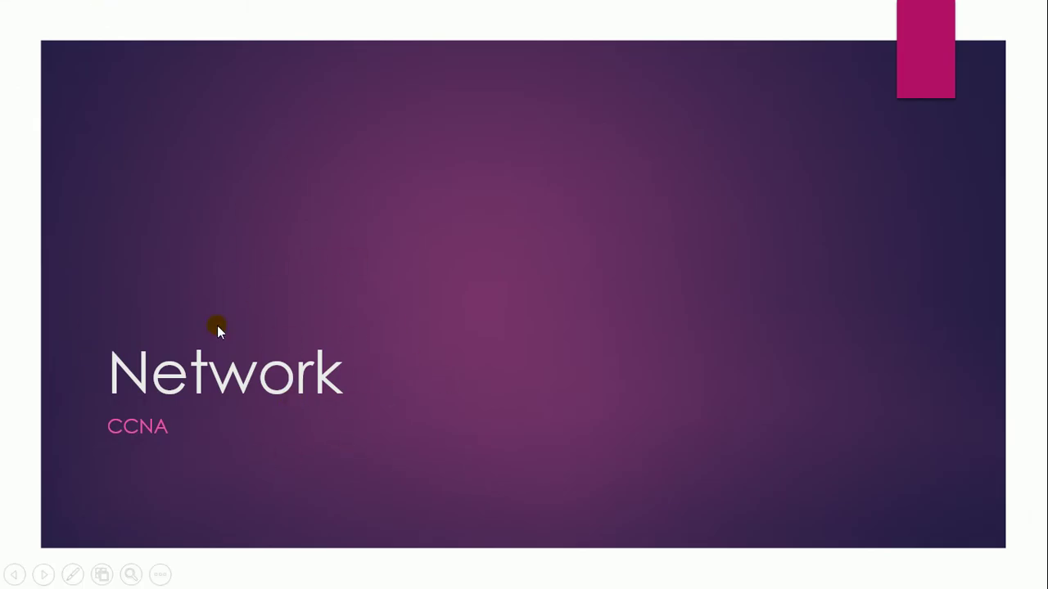
pyautogui.press('Escape')
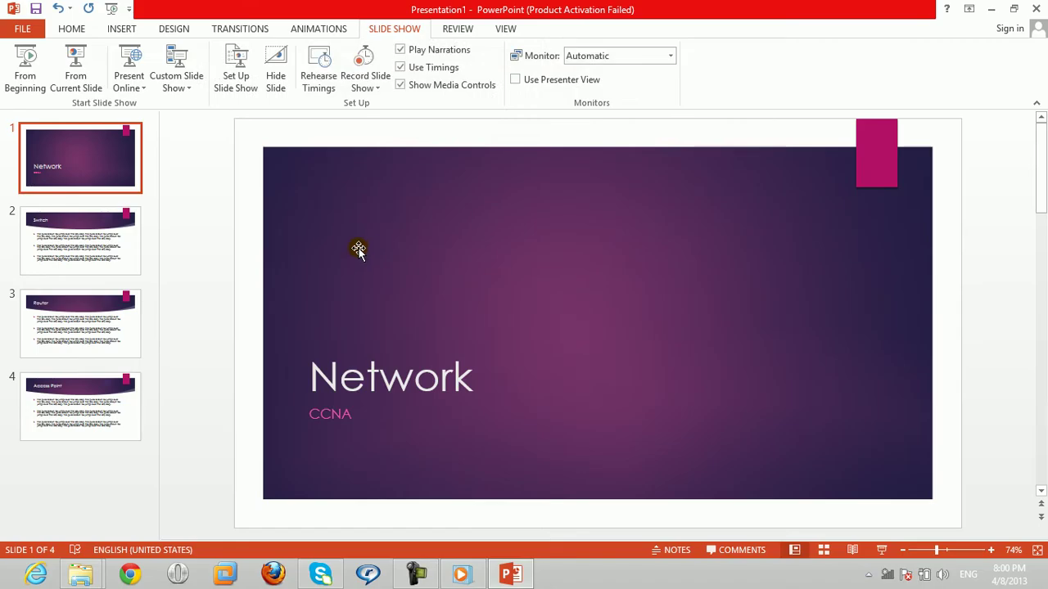
pyautogui.click(377, 85)
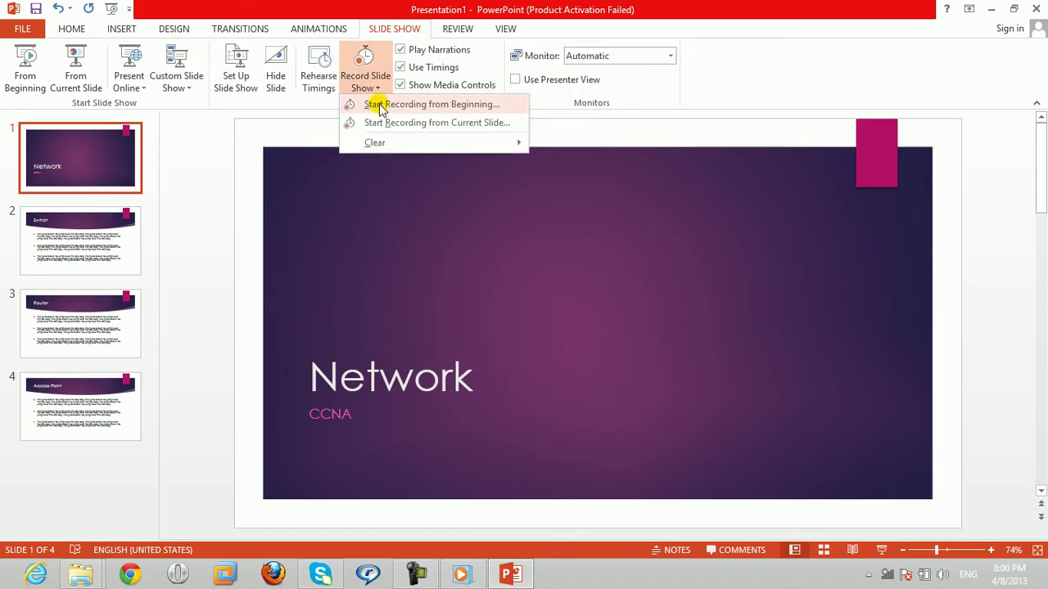
pyautogui.click(378, 110)
pyautogui.moveTo(435, 230); pyautogui.dragTo(379, 225)
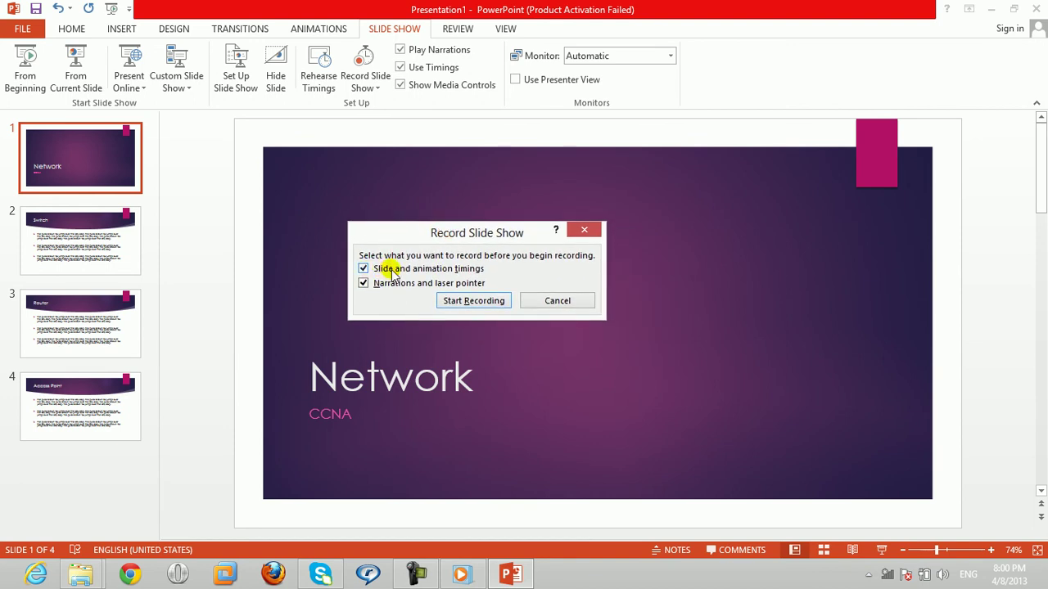
pyautogui.click(364, 270)
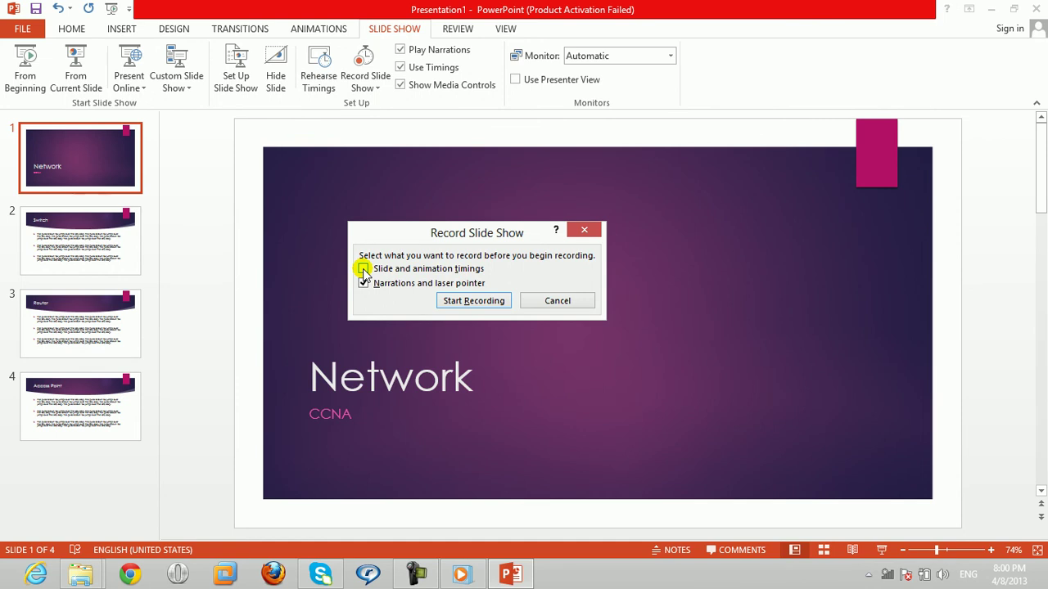
pyautogui.click(364, 270)
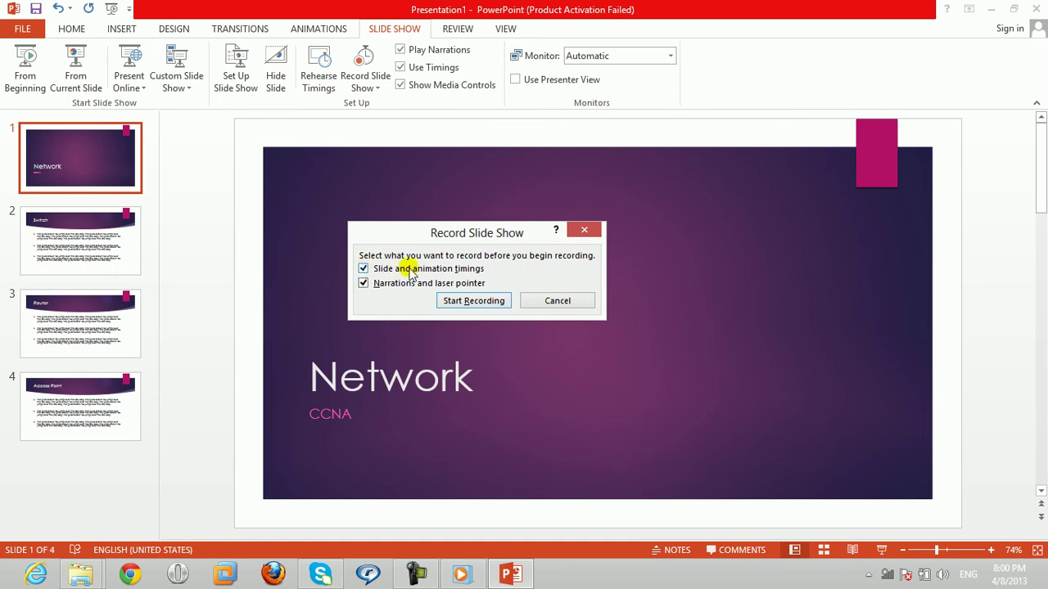
pyautogui.click(364, 283)
pyautogui.click(364, 283)
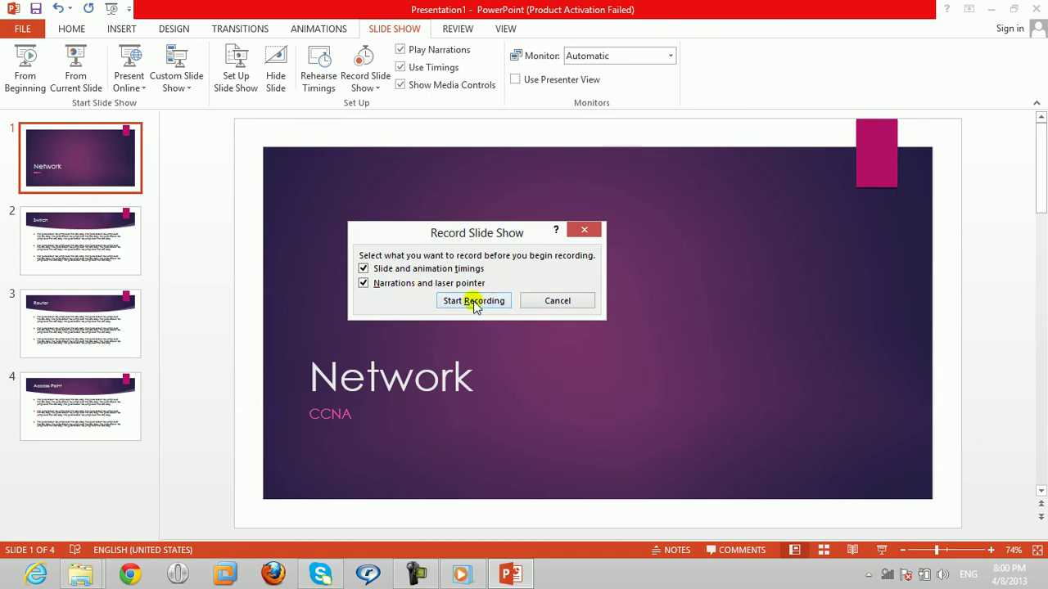
pyautogui.click(559, 301)
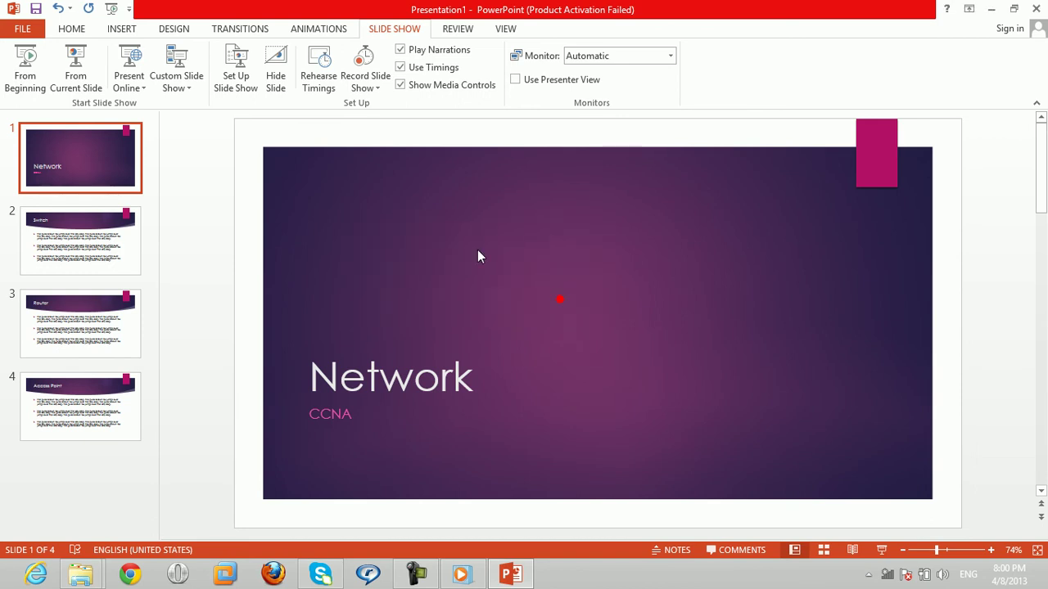
pyautogui.click(112, 8)
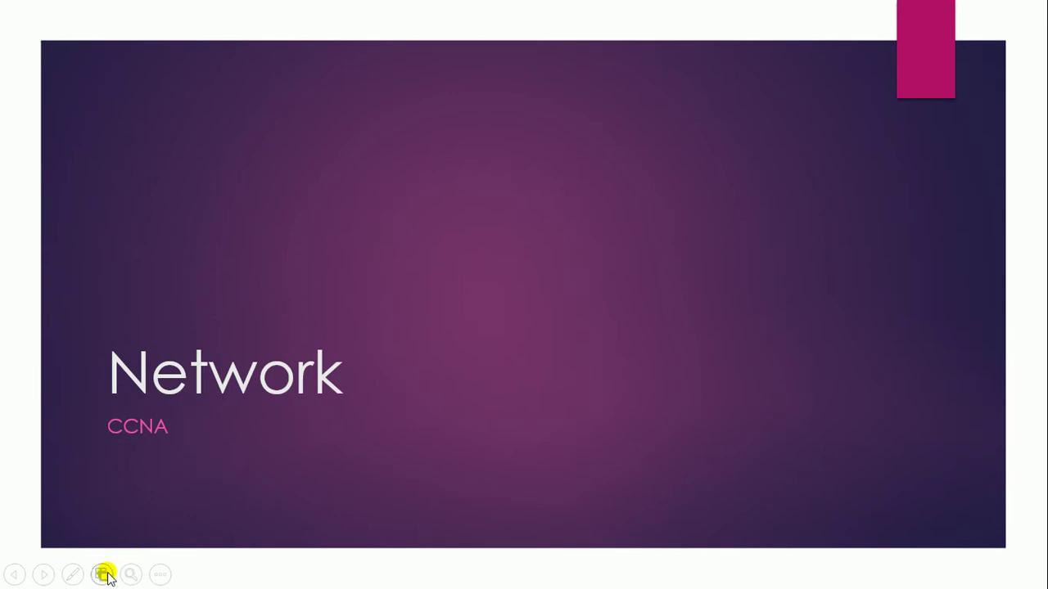
pyautogui.click(72, 575)
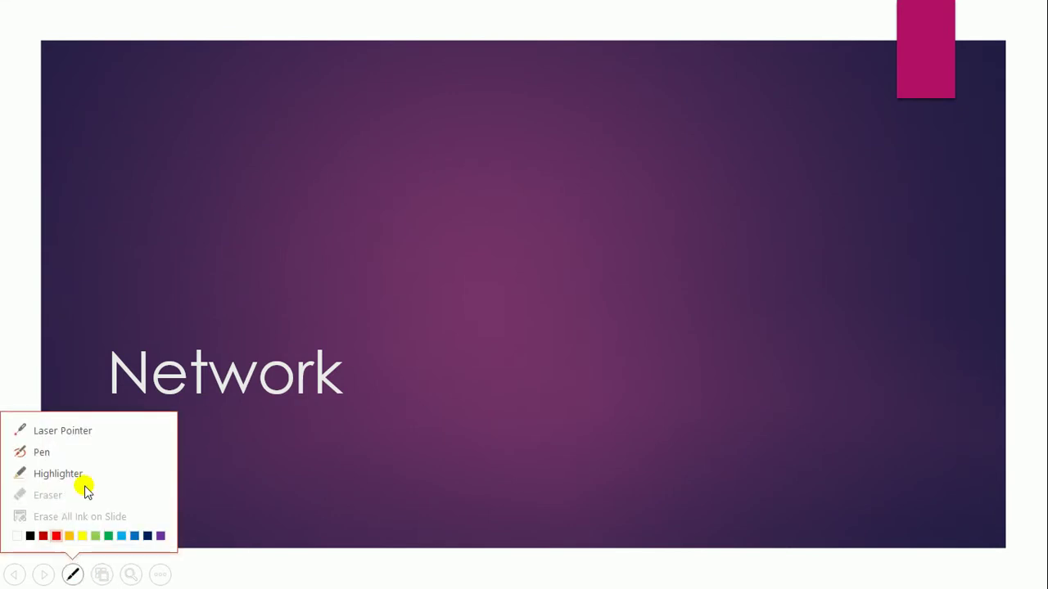
pyautogui.click(71, 431)
pyautogui.press('Escape')
pyautogui.press('Escape')
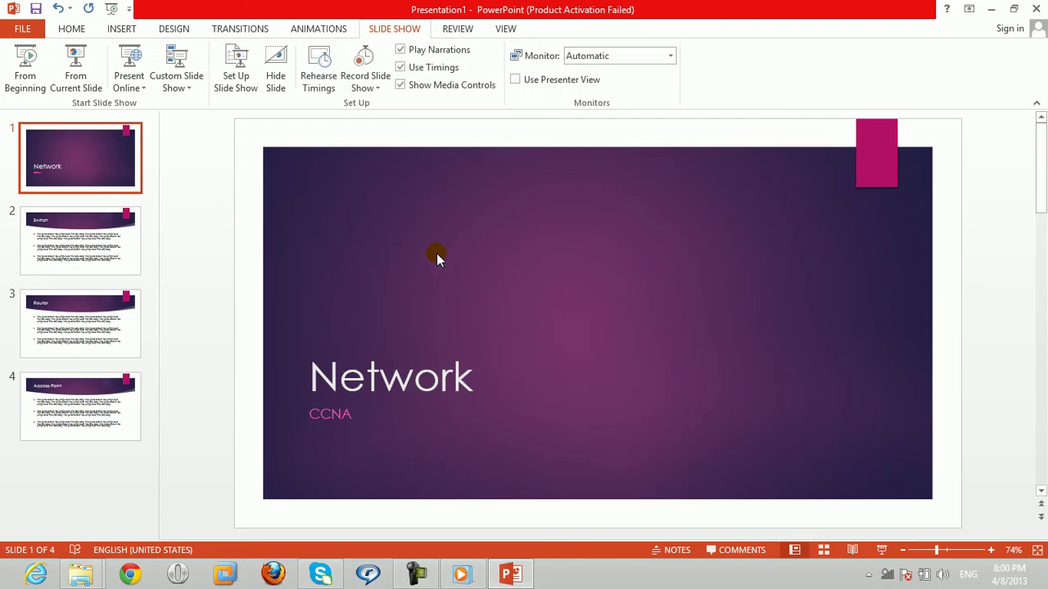
# Record the show from the first slide, using the laser pointer on the Switch slide, then stop
pyautogui.click(362, 94)
pyautogui.click(376, 104)
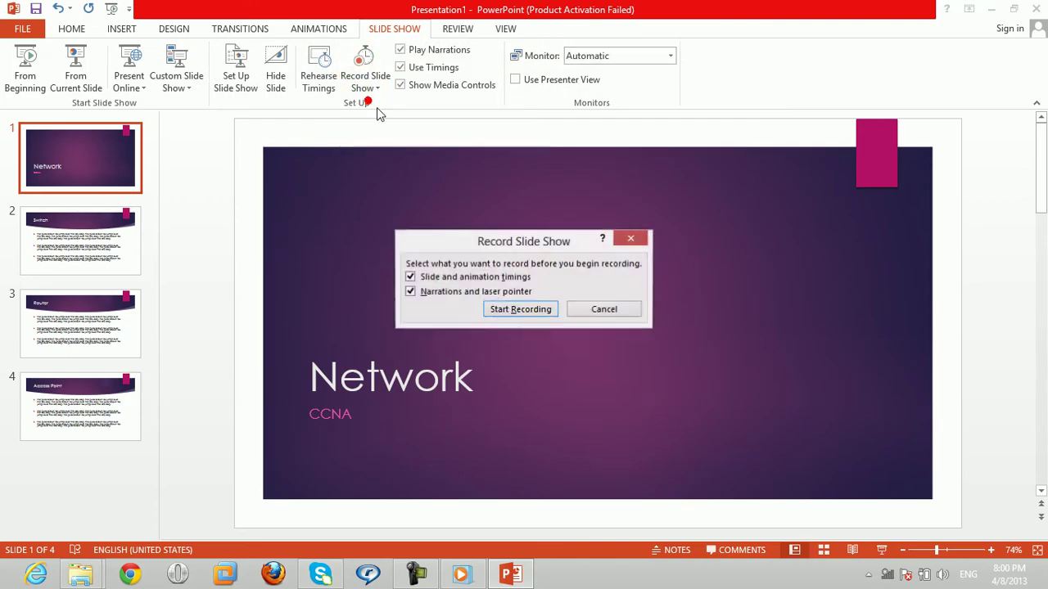
pyautogui.click(510, 314)
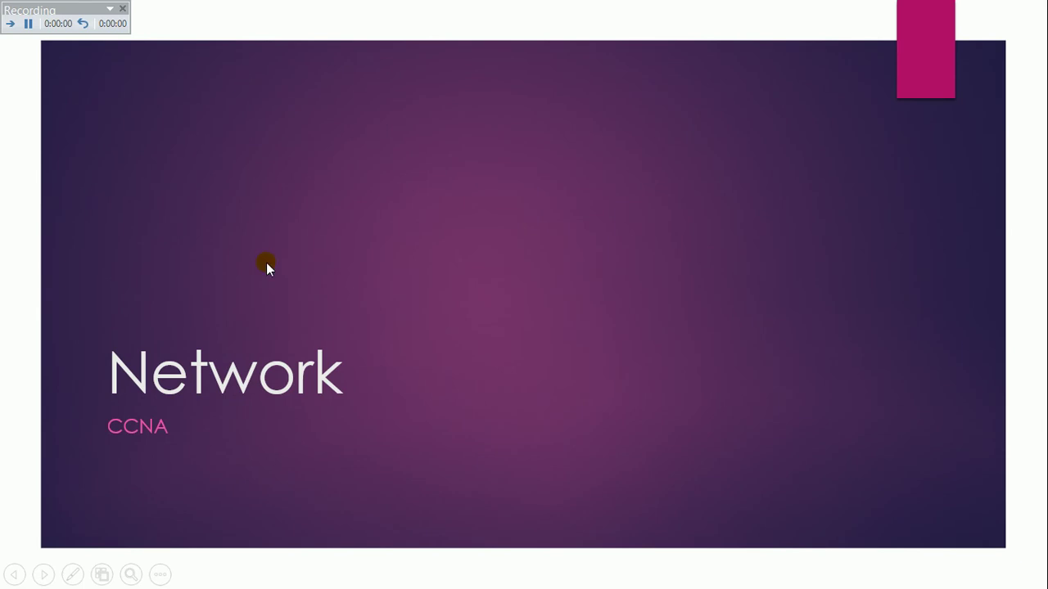
pyautogui.click(72, 574)
pyautogui.click(65, 433)
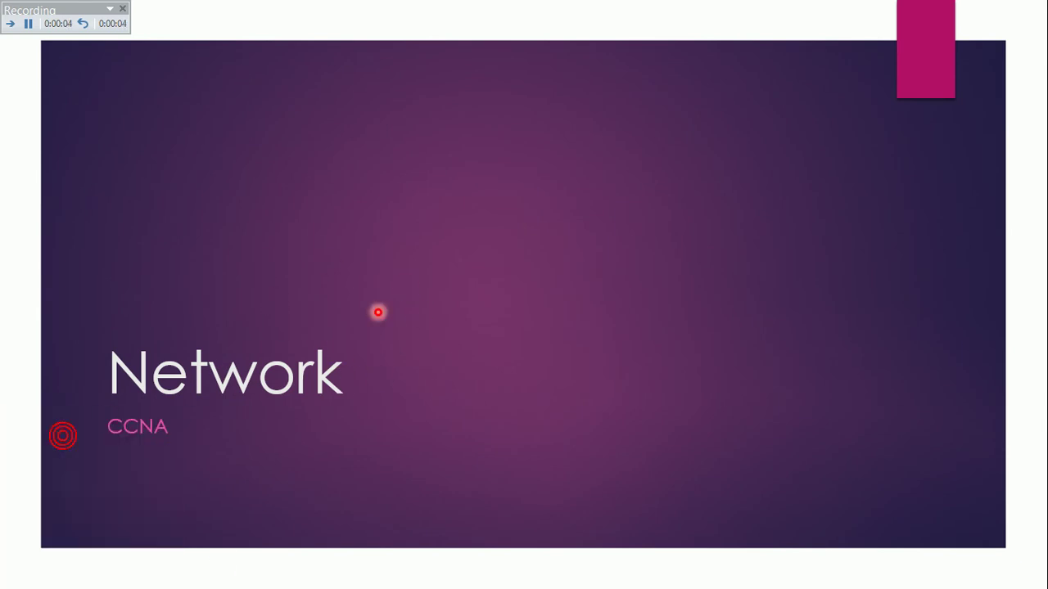
pyautogui.press('Right')
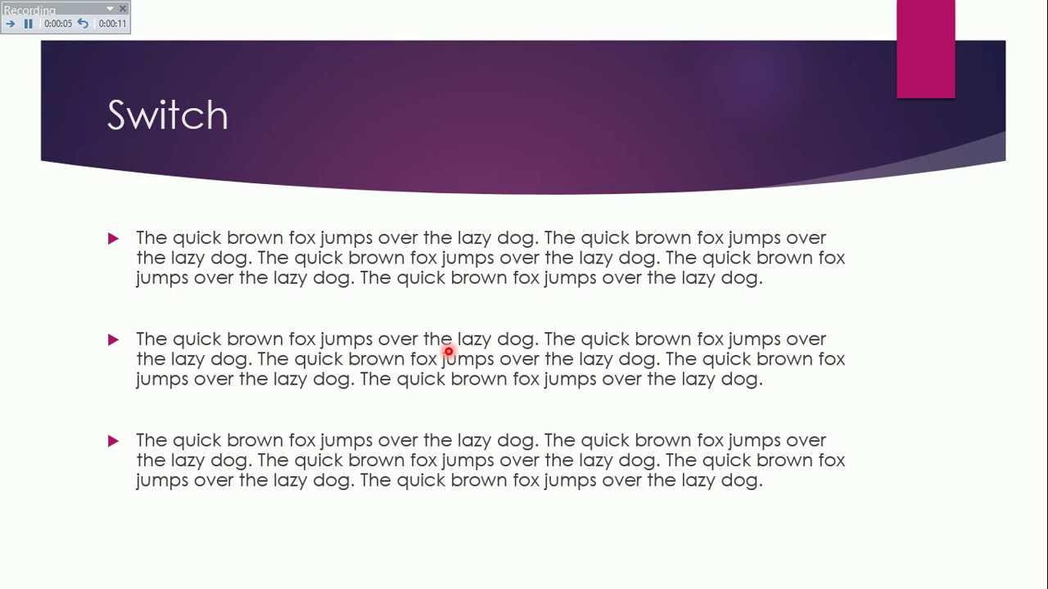
pyautogui.click(449, 351)
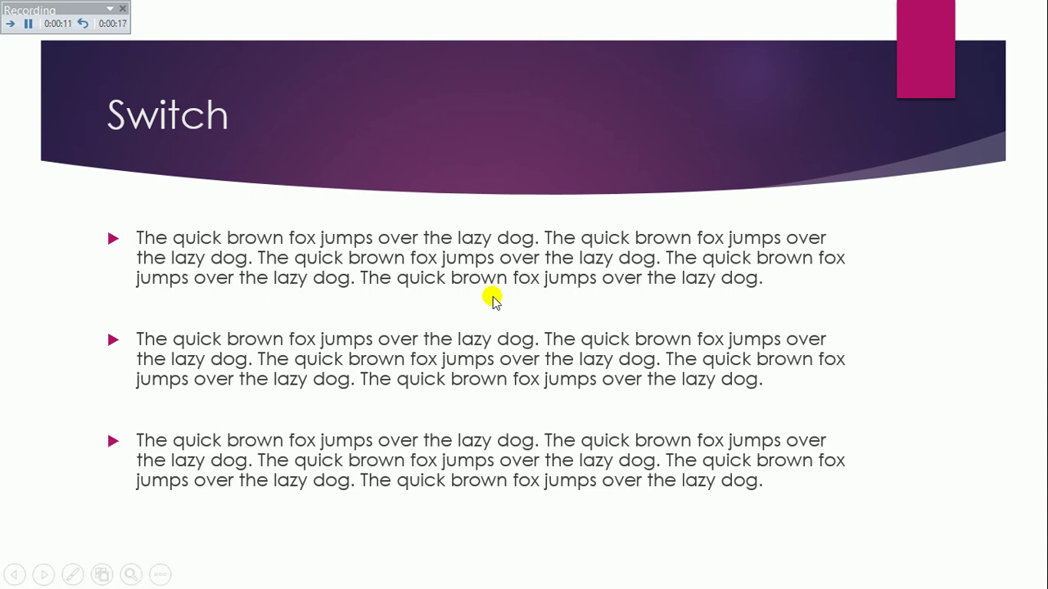
pyautogui.press('Escape')
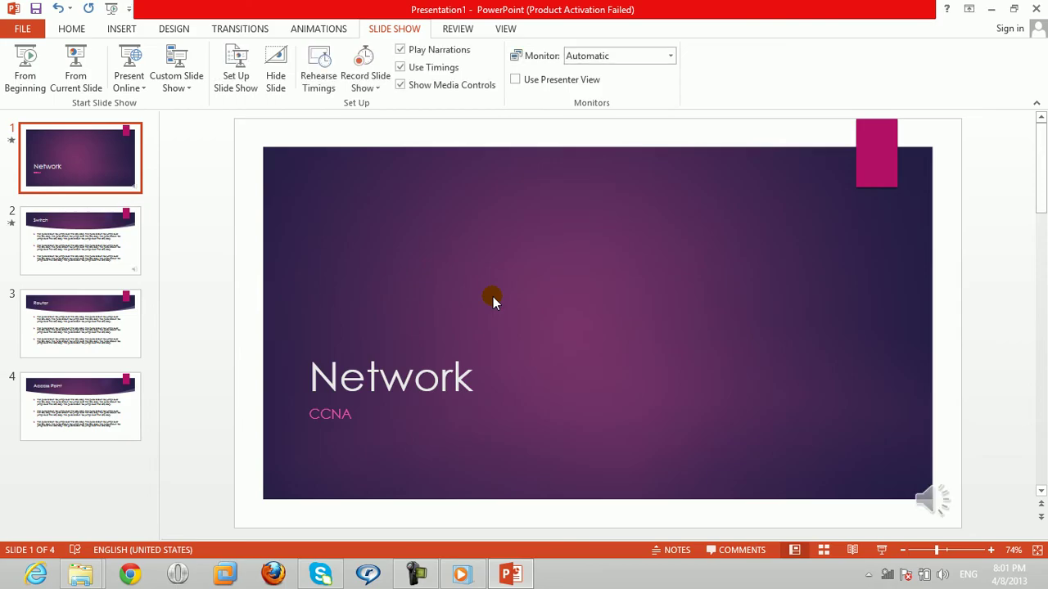
# Replay the show from the beginning with the laser pointer (Ctrl+L) through the Switch slide, then exit
pyautogui.moveTo(919, 505)
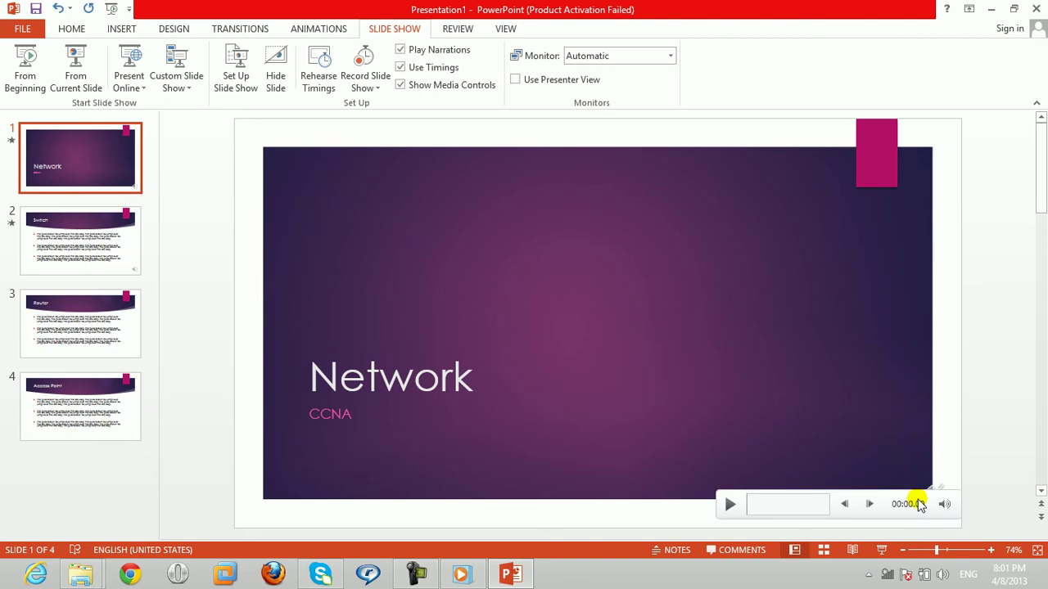
pyautogui.click(112, 11)
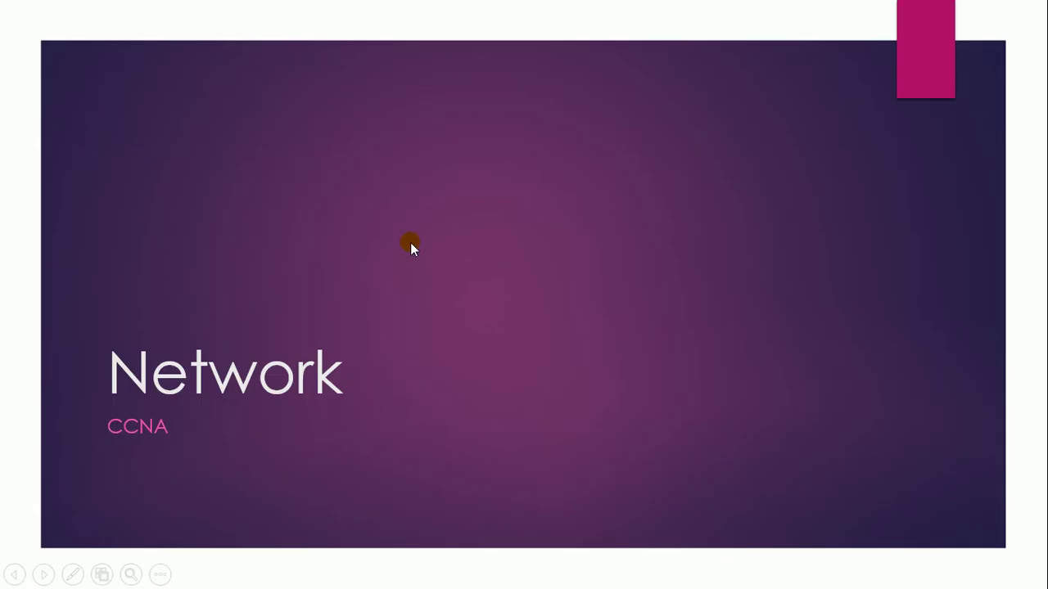
pyautogui.hotkey('ctrl', 'l')
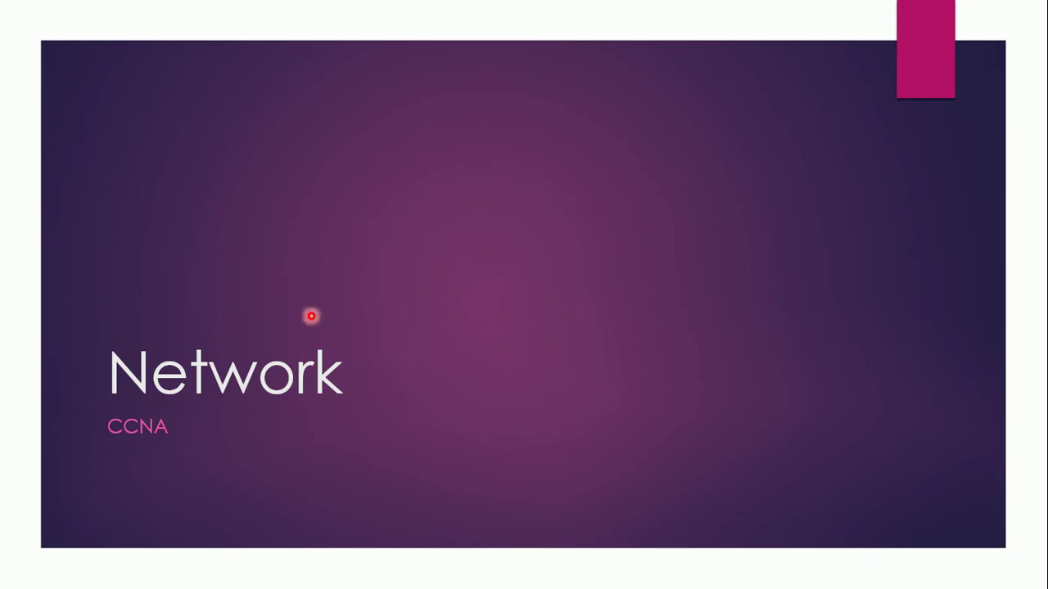
pyautogui.click(408, 241)
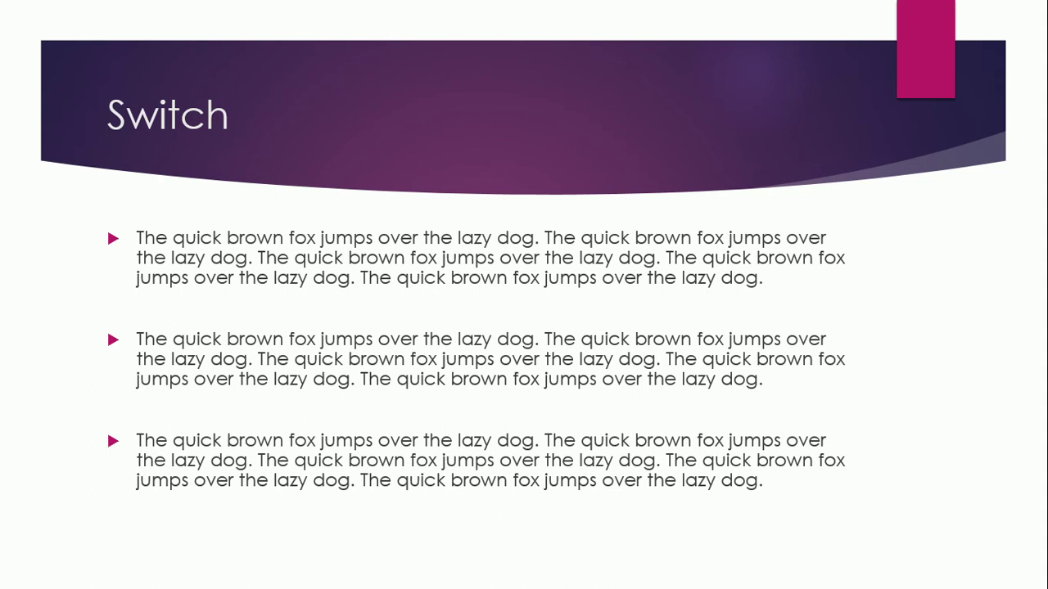
pyautogui.press('Escape')
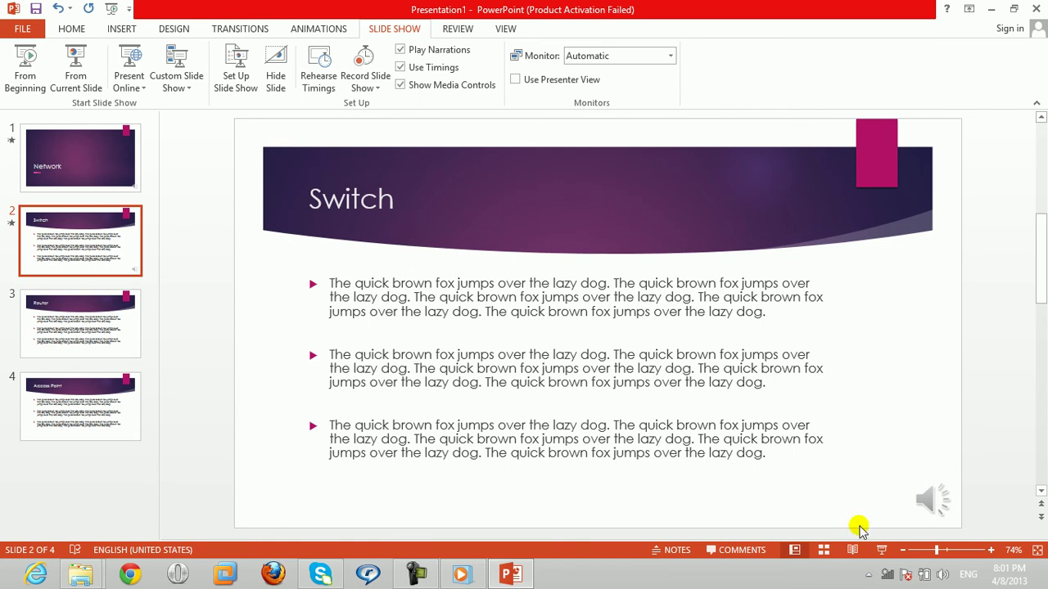
# Delete the narration audio icons from the Switch and Network slides
pyautogui.press('pagedown')
pyautogui.press('pageup')
pyautogui.press('pageup')
pyautogui.press('pagedown')
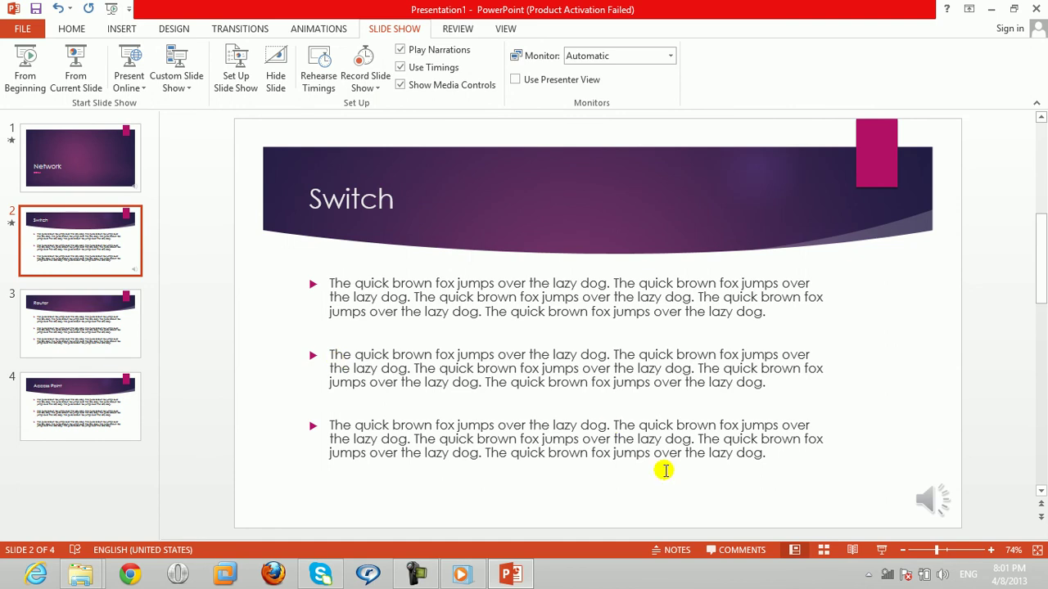
pyautogui.click(928, 505)
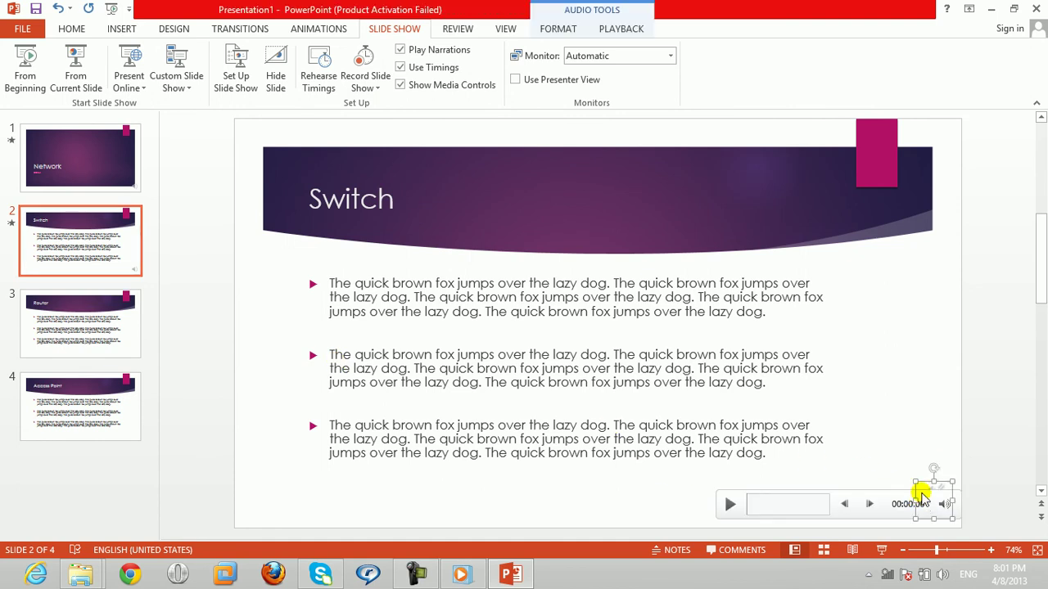
pyautogui.press('Delete')
pyautogui.press('pageup')
pyautogui.click(921, 491)
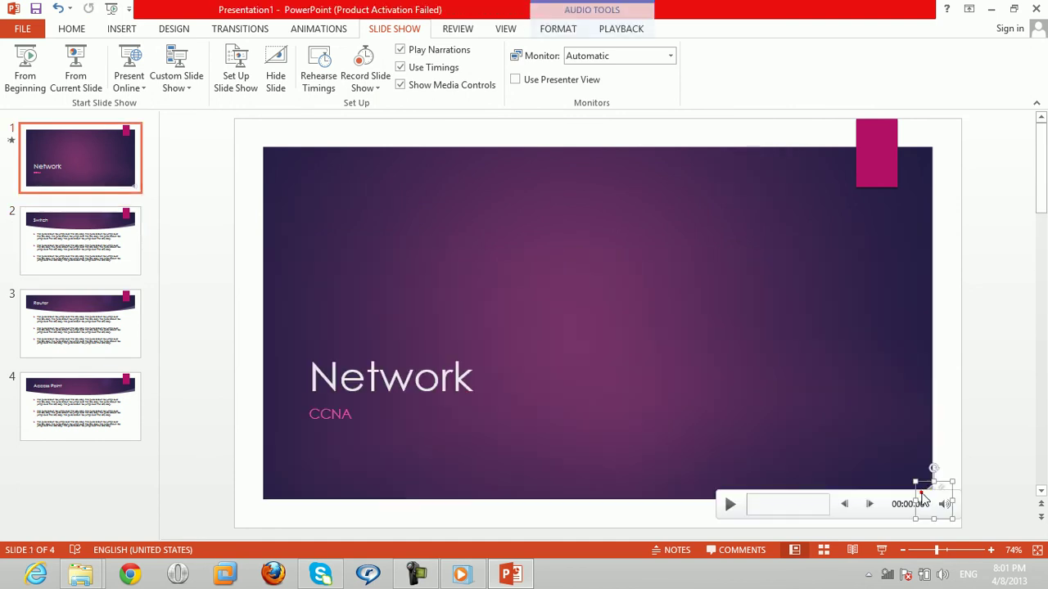
pyautogui.press('Delete')
# Open the Record Slide Show options, cancel a recording from the start, and reopen the dropdown
pyautogui.click(365, 83)
pyautogui.click(368, 123)
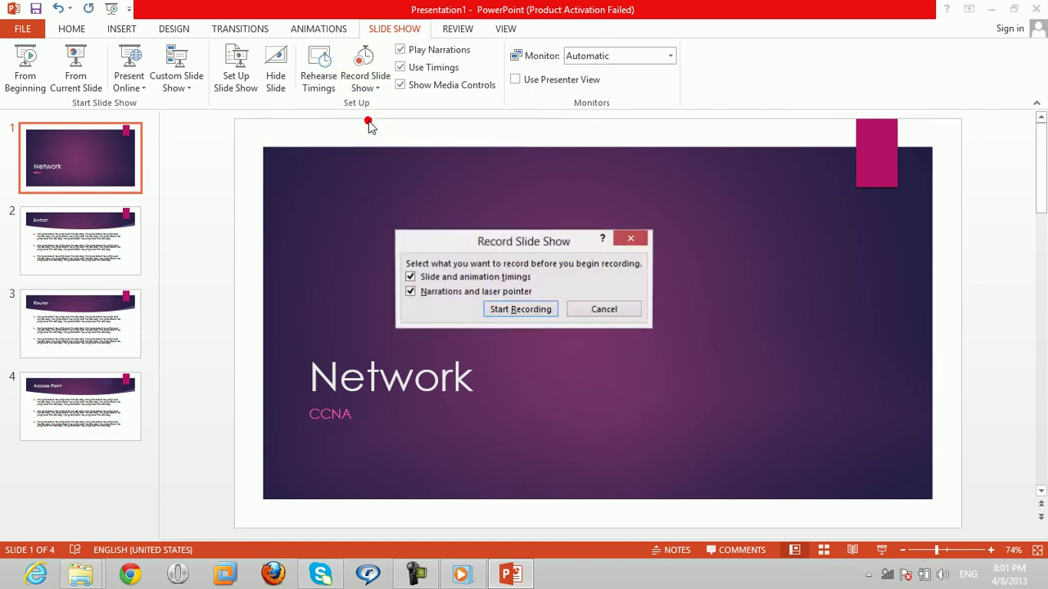
pyautogui.click(603, 310)
pyautogui.click(367, 89)
pyautogui.click(372, 94)
pyautogui.click(372, 92)
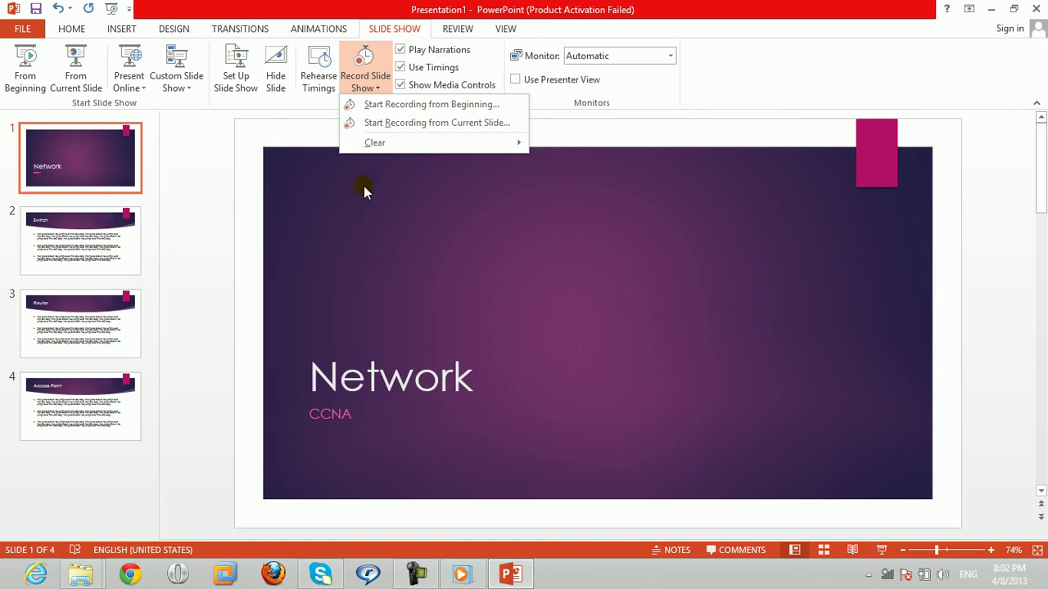
# Use Record Slide Show > Clear for Clear Timings on All Slides, then Clear Narrations on All Slides
pyautogui.moveTo(524, 142)
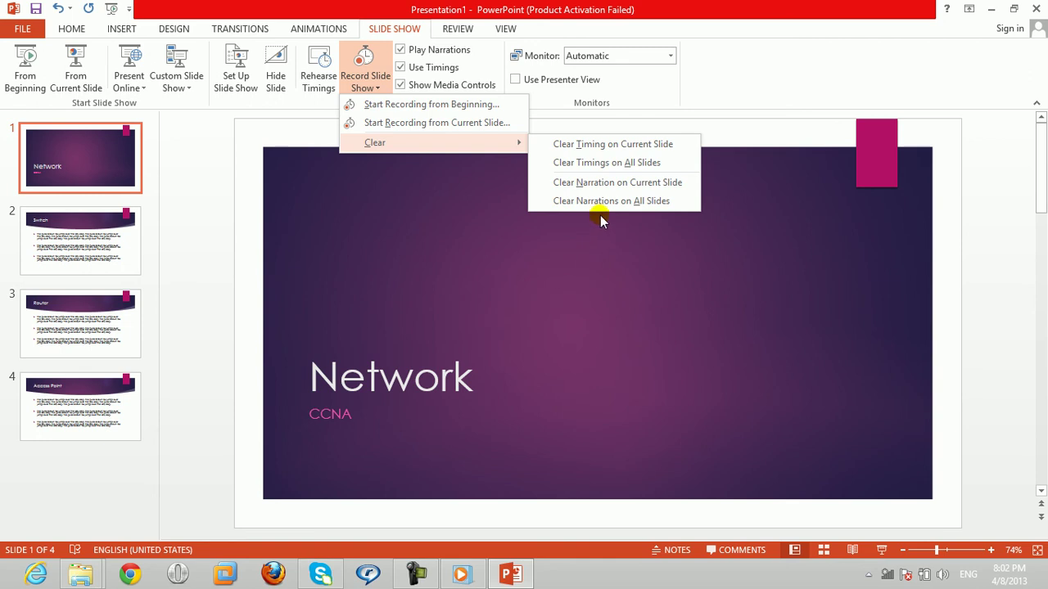
pyautogui.click(591, 163)
pyautogui.click(373, 79)
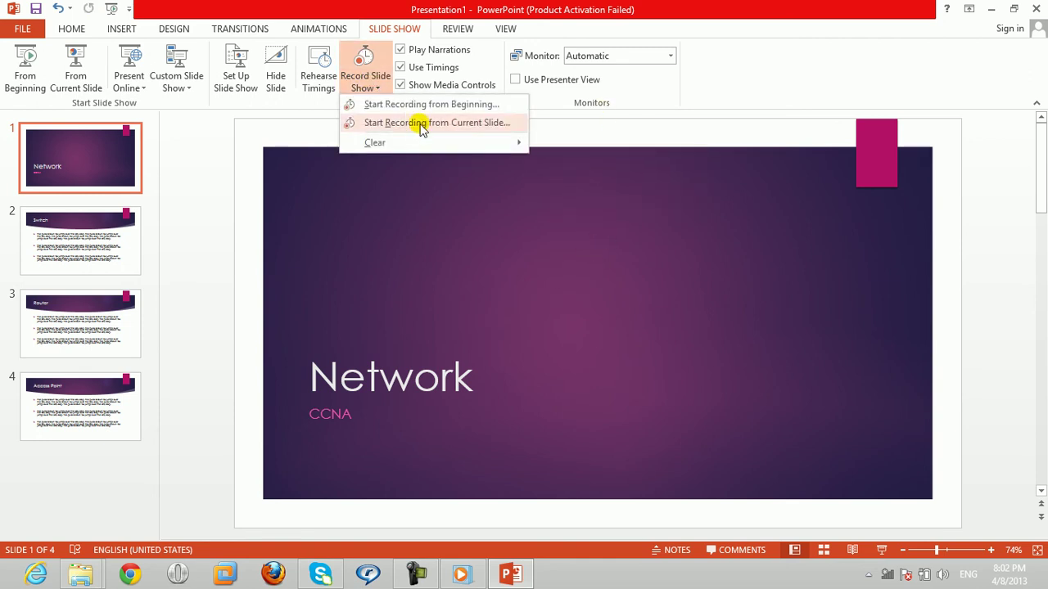
pyautogui.moveTo(478, 141)
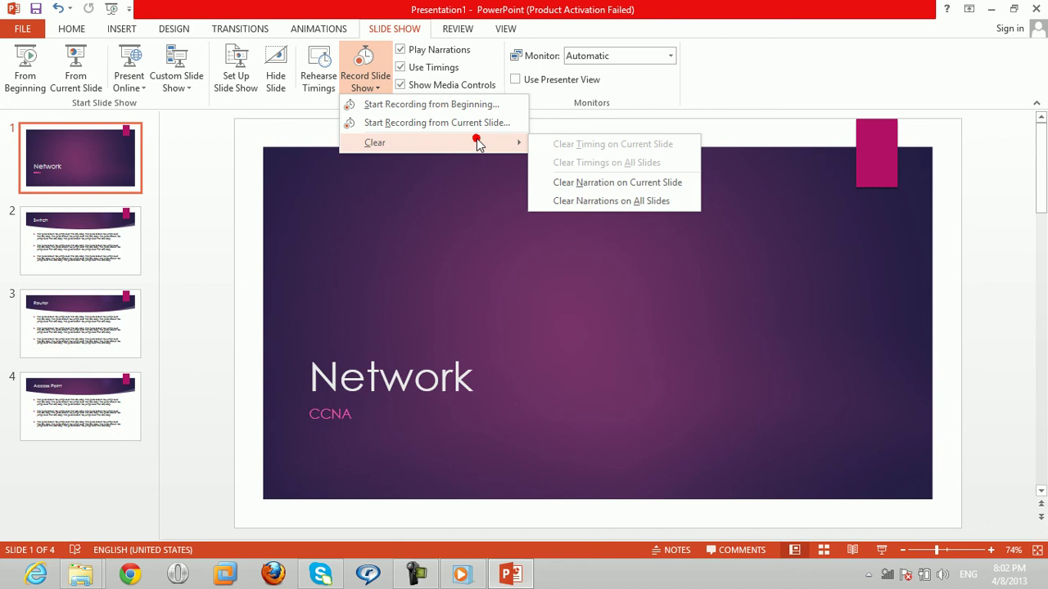
pyautogui.click(603, 203)
pyautogui.press('F5')
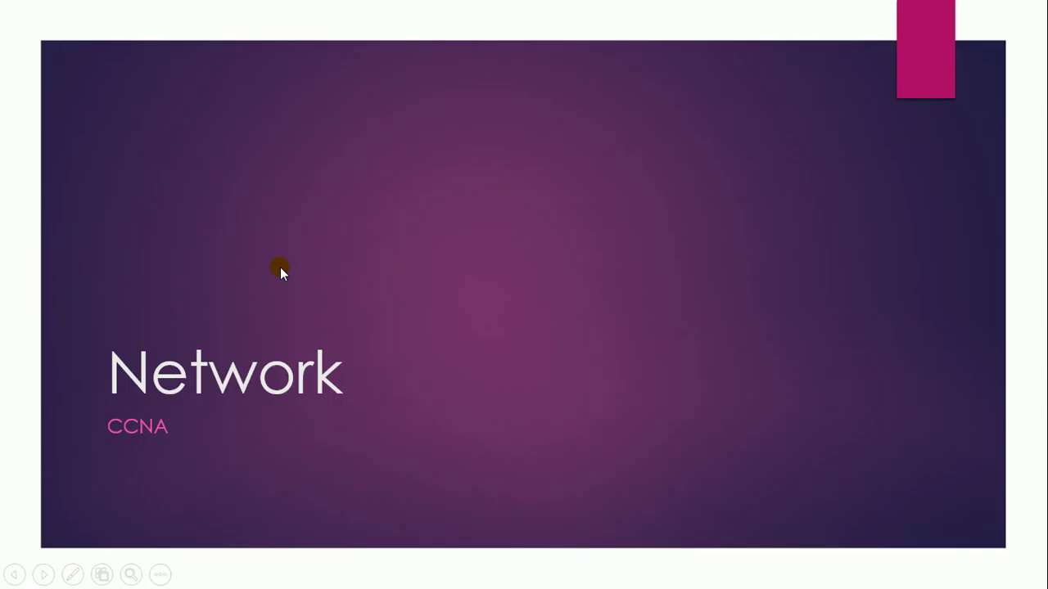
pyautogui.click(333, 255)
pyautogui.click(332, 256)
pyautogui.click(332, 255)
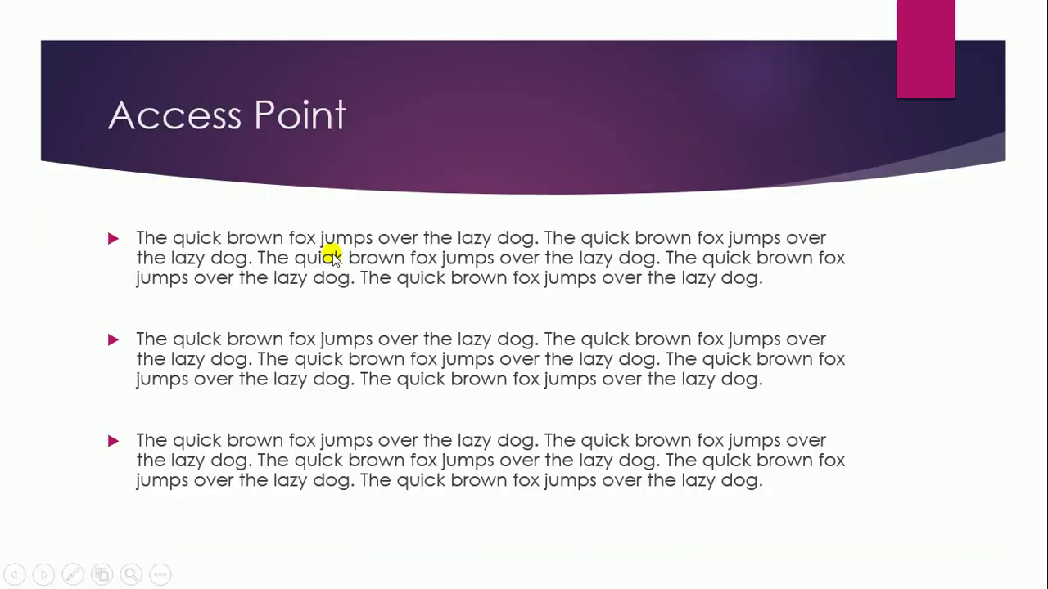
pyautogui.click(333, 256)
pyautogui.click(334, 256)
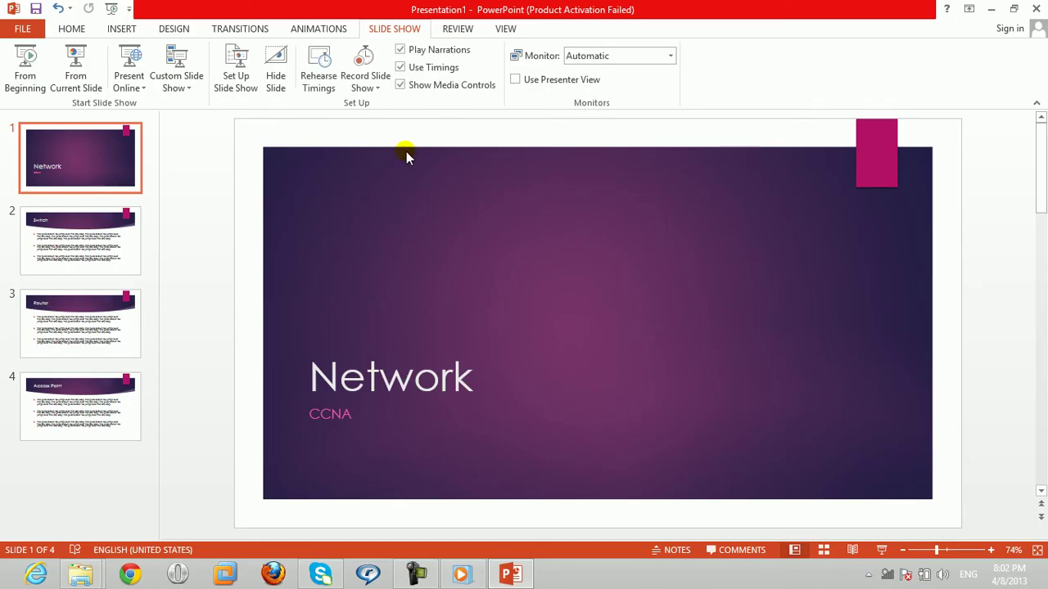
pyautogui.click(402, 50)
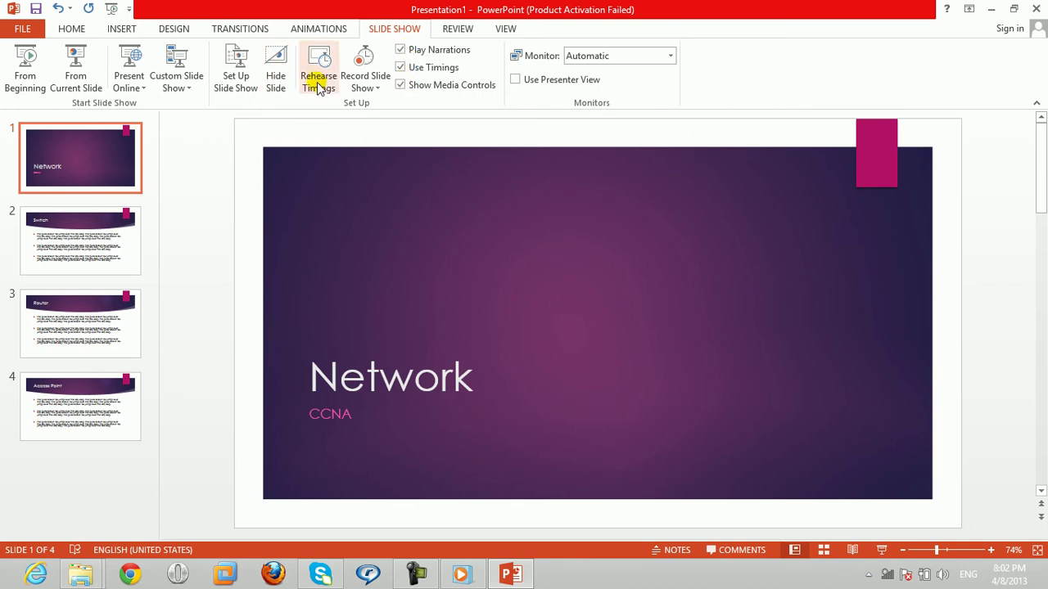
pyautogui.click(400, 68)
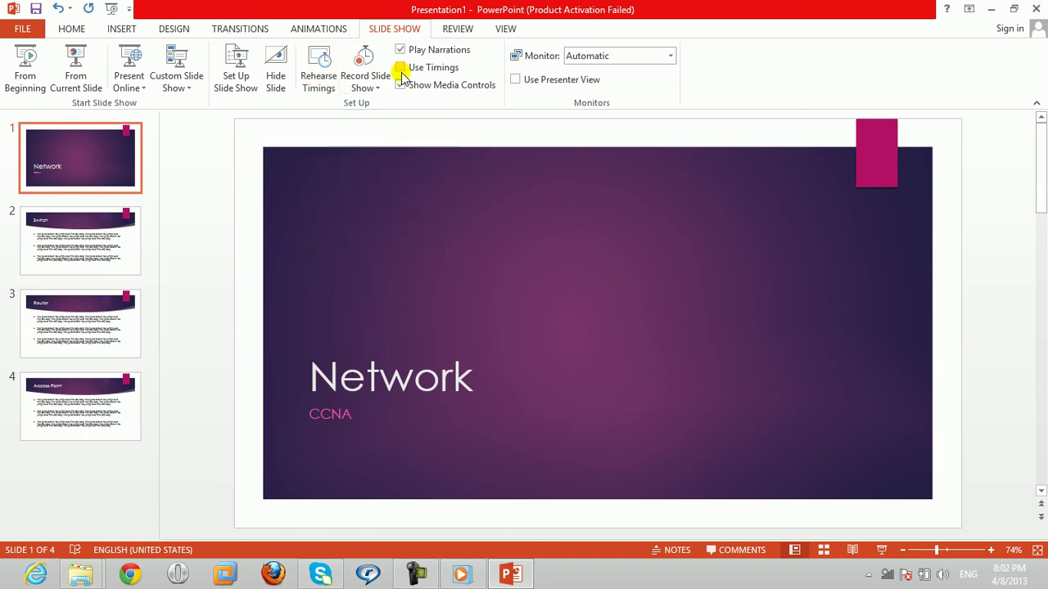
pyautogui.click(401, 85)
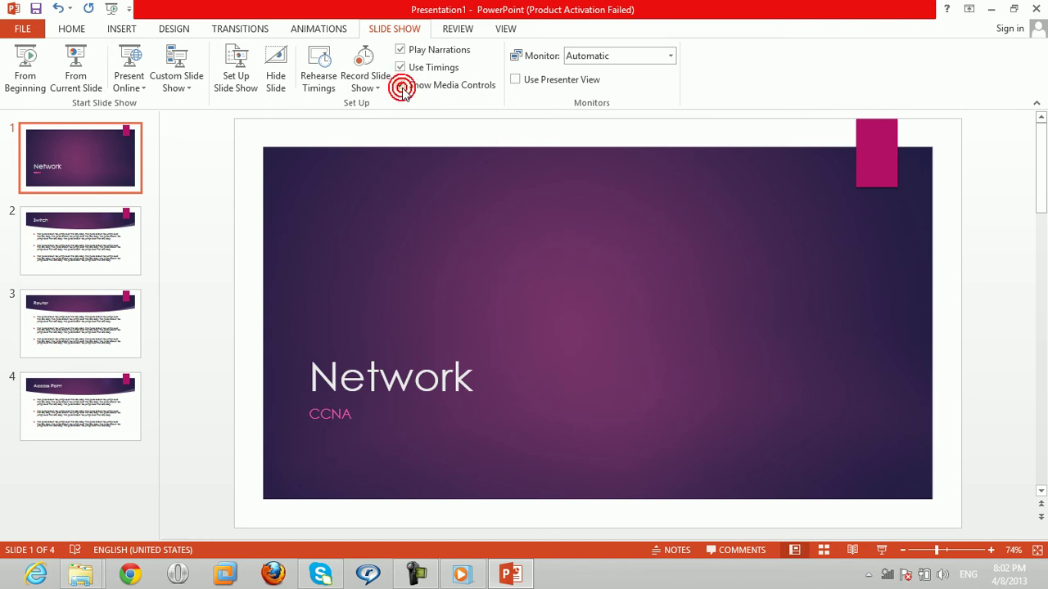
pyautogui.click(401, 87)
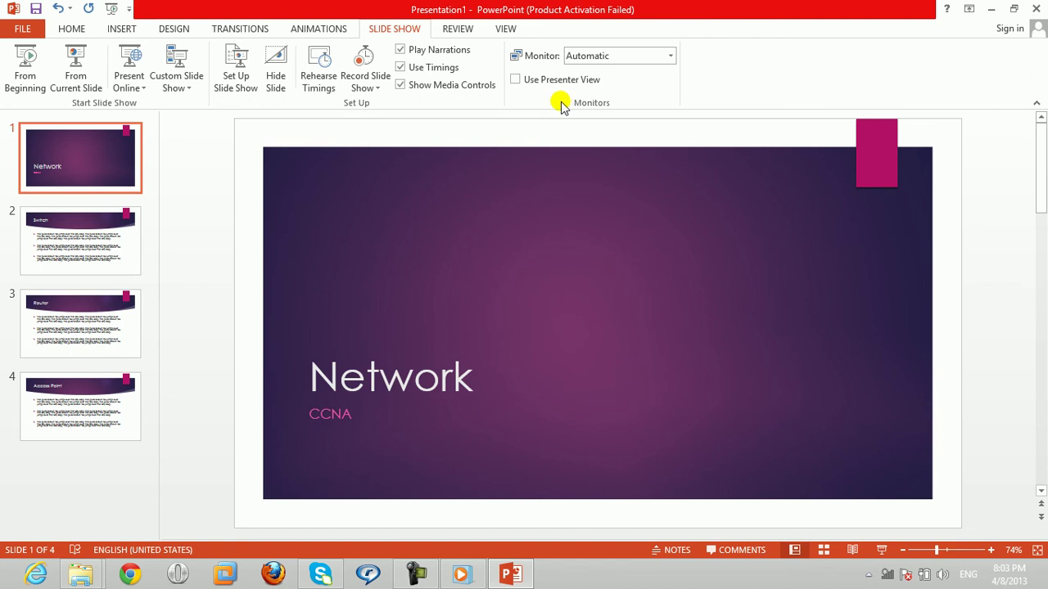
pyautogui.click(671, 56)
pyautogui.click(671, 56)
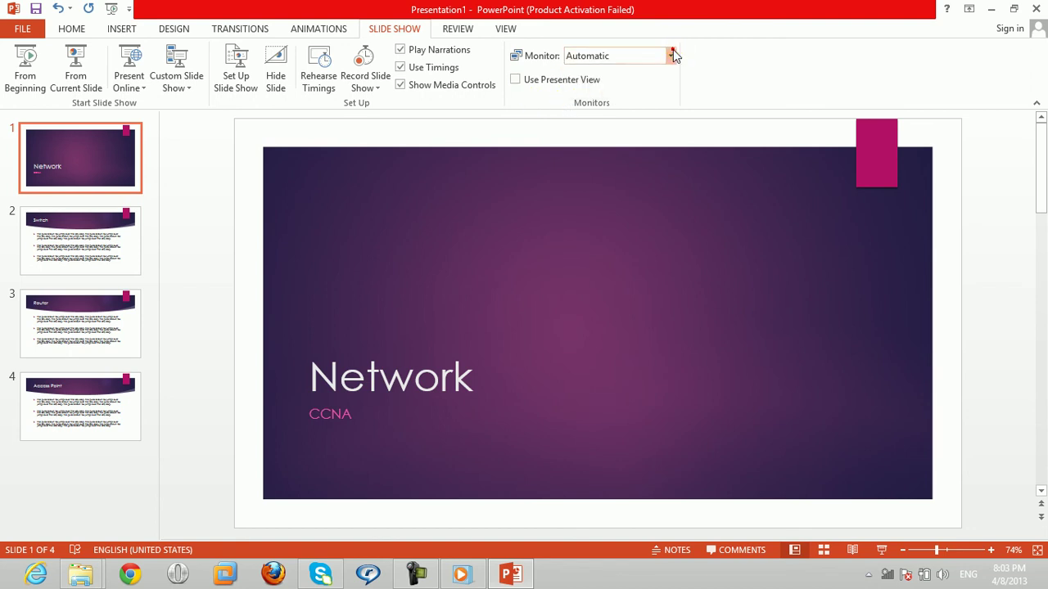
# Check Use Presenter View in the Monitors group, leaving the show monitor on Automatic
pyautogui.click(235, 74)
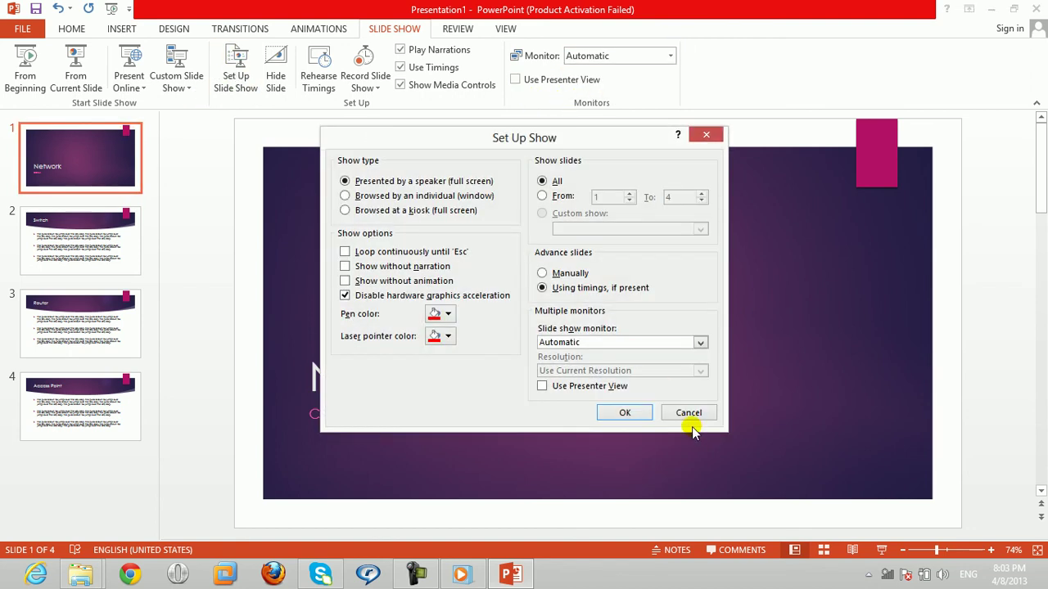
pyautogui.click(690, 413)
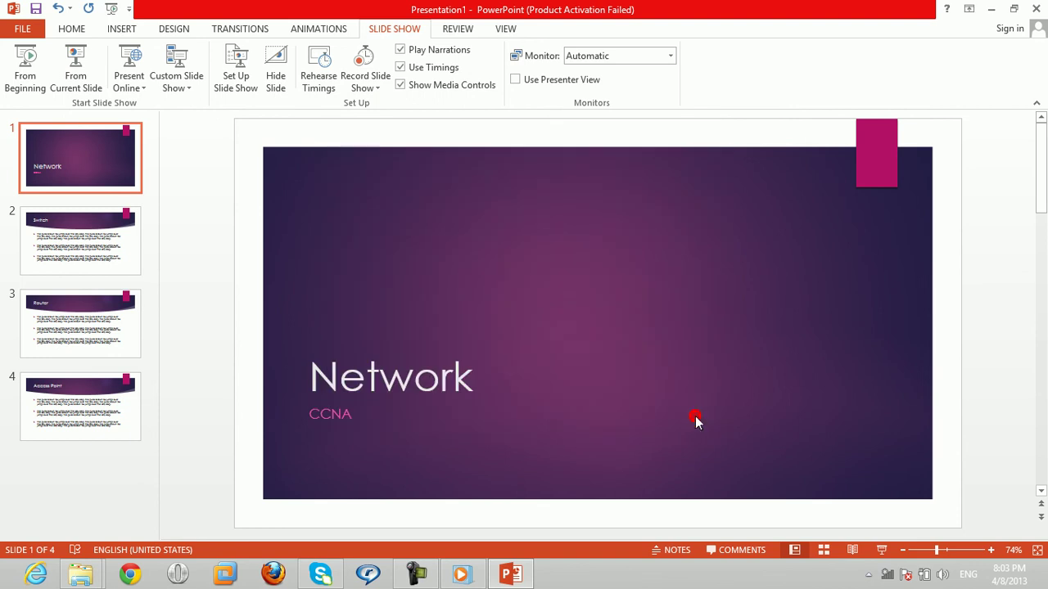
pyautogui.click(542, 85)
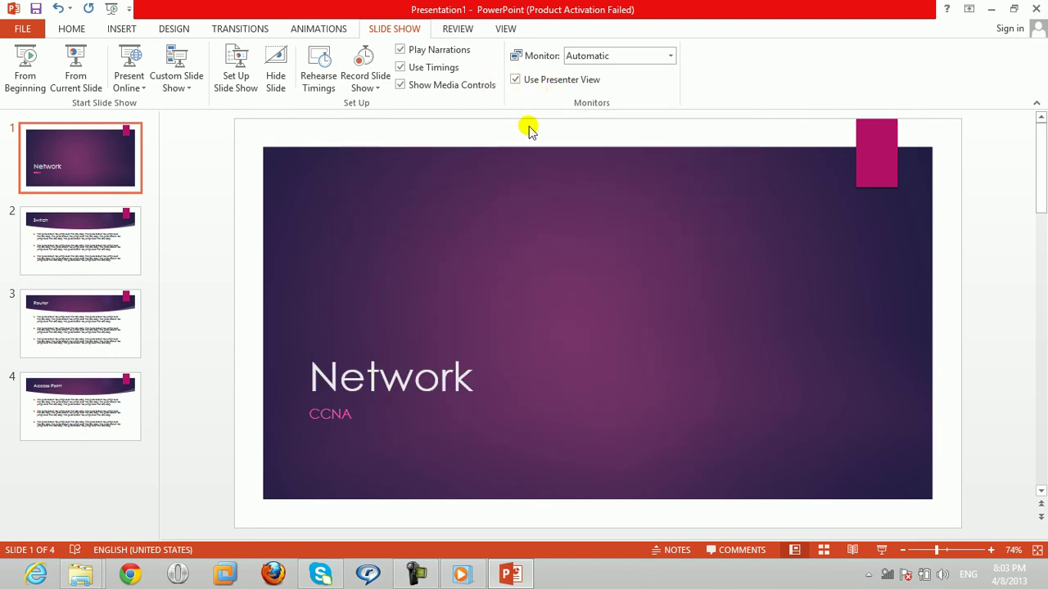
pyautogui.click(457, 29)
pyautogui.click(504, 29)
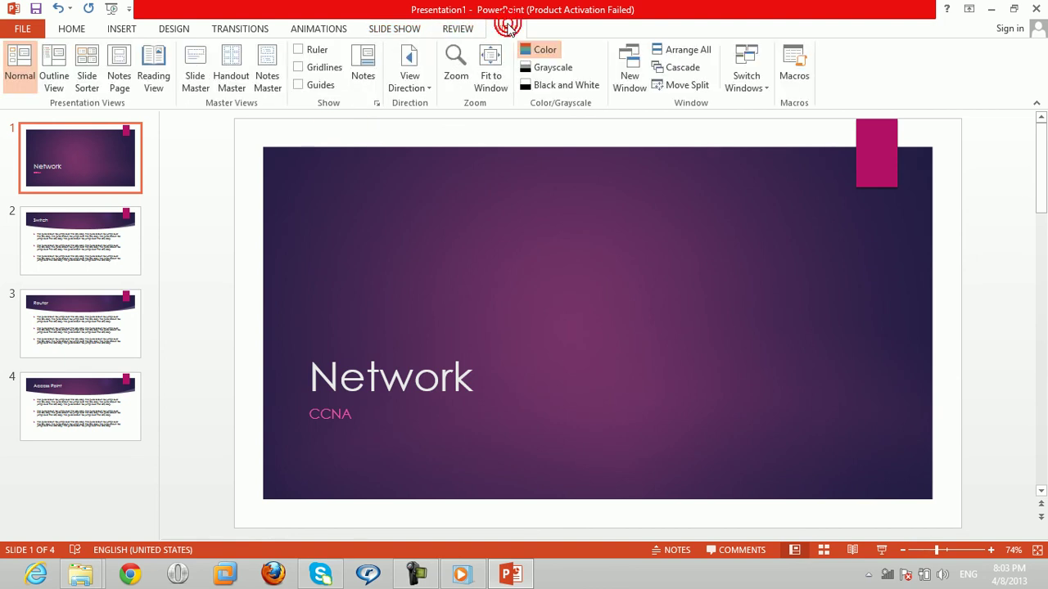
pyautogui.click(460, 29)
pyautogui.click(404, 32)
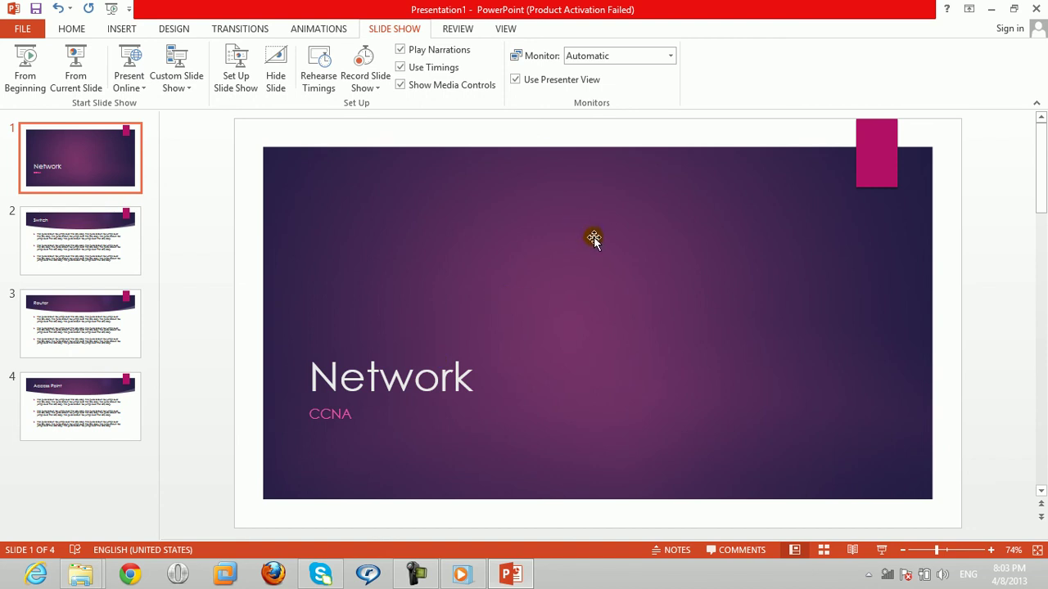
pyautogui.click(226, 32)
pyautogui.click(316, 31)
pyautogui.click(172, 31)
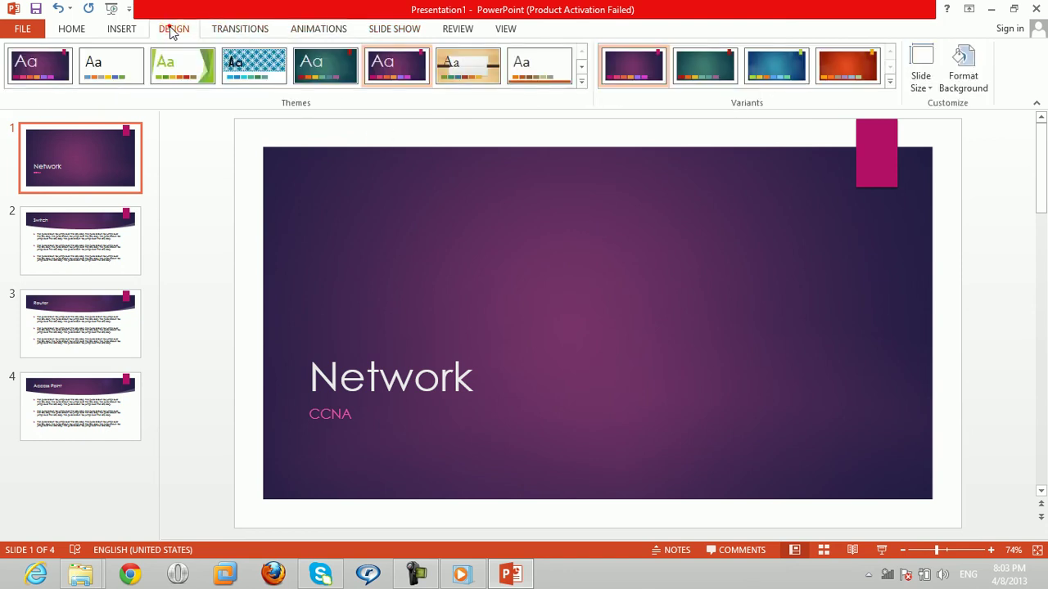
pyautogui.click(364, 29)
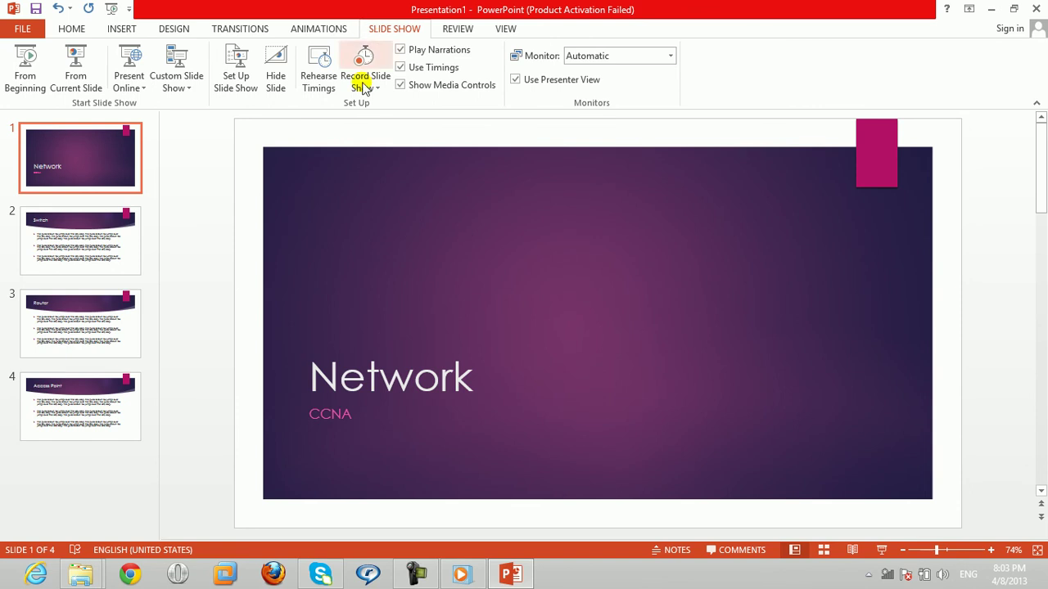